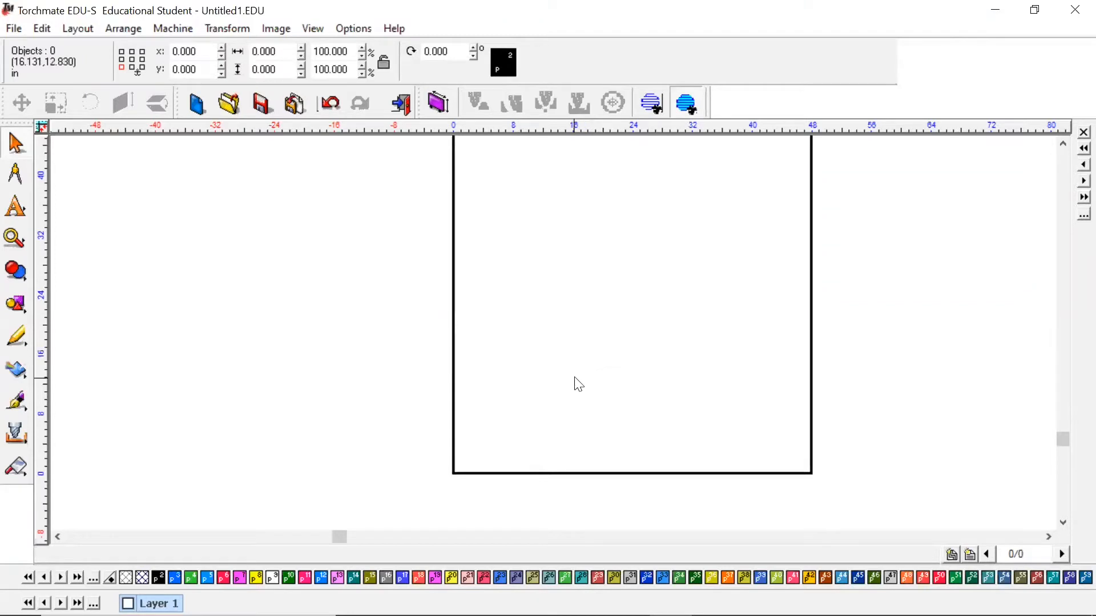
Draw a five-pointed star about 7.9 in wide and 7.5 in high inside the plate's lower-left corner
click(17, 305)
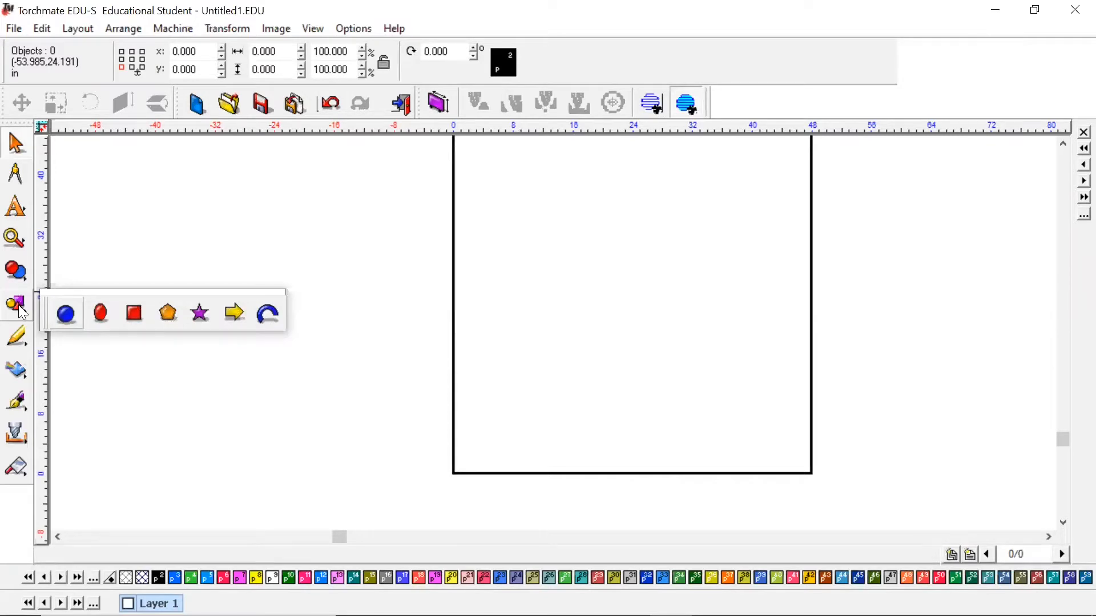
click(201, 314)
drag(476, 405, 524, 462)
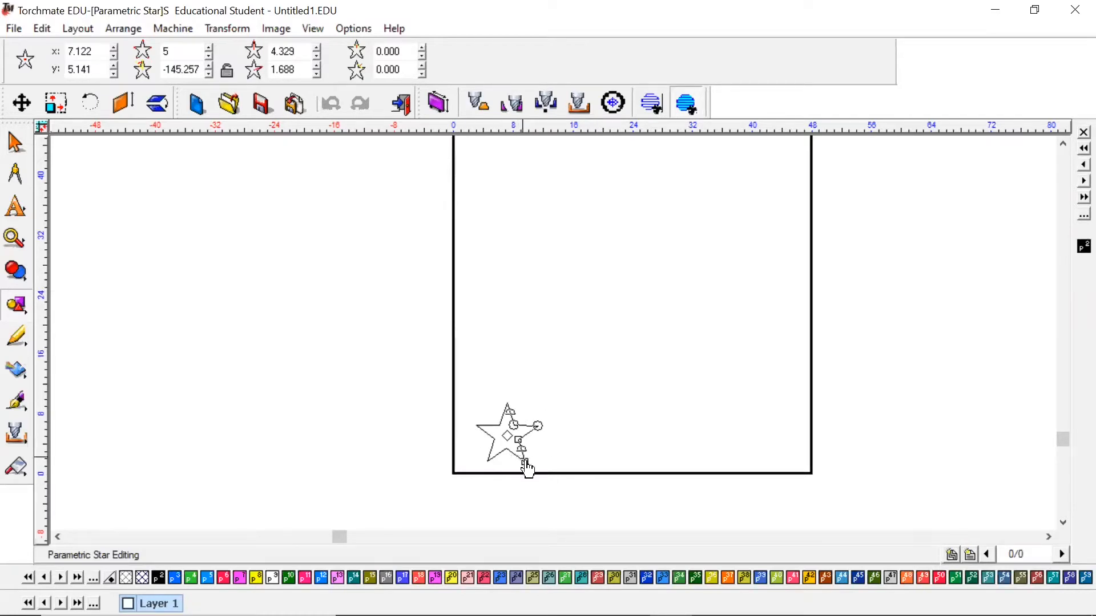
drag(527, 468, 550, 402)
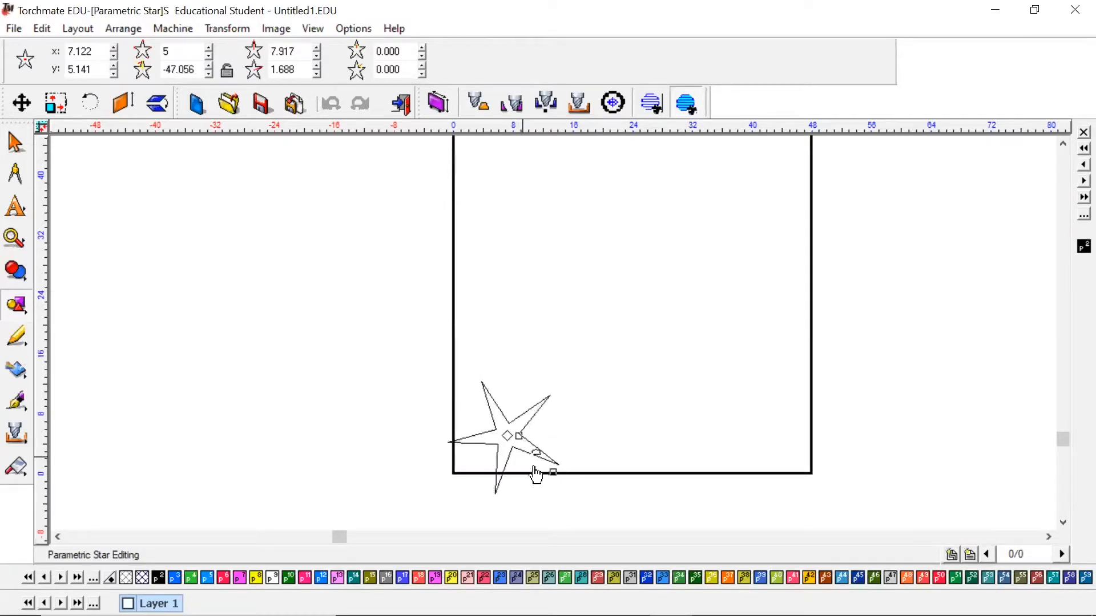
drag(535, 474, 525, 467)
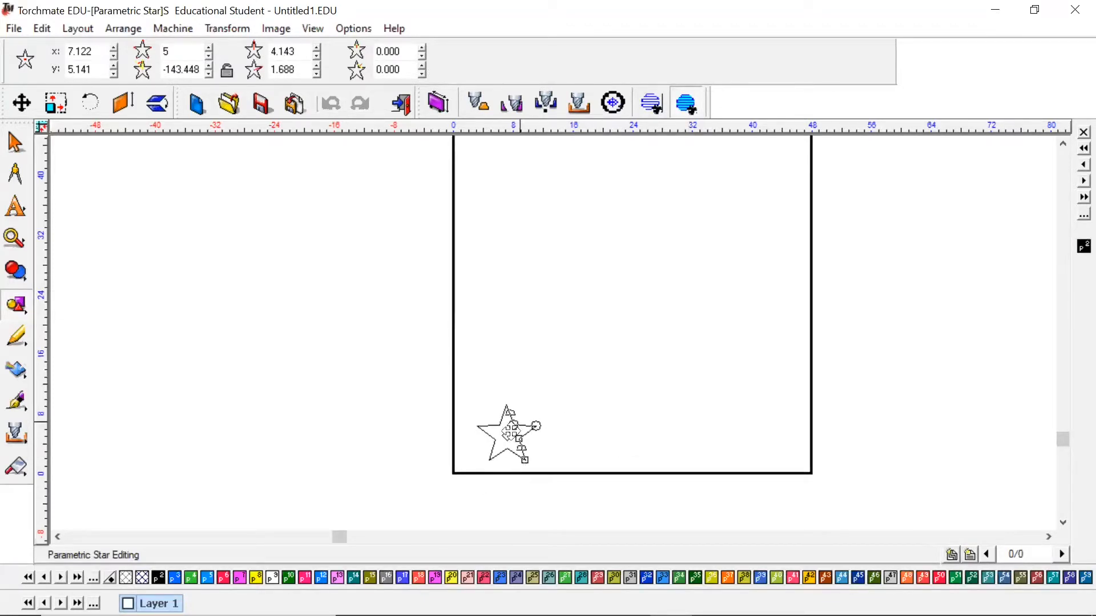
scroll(552, 331, up, 3)
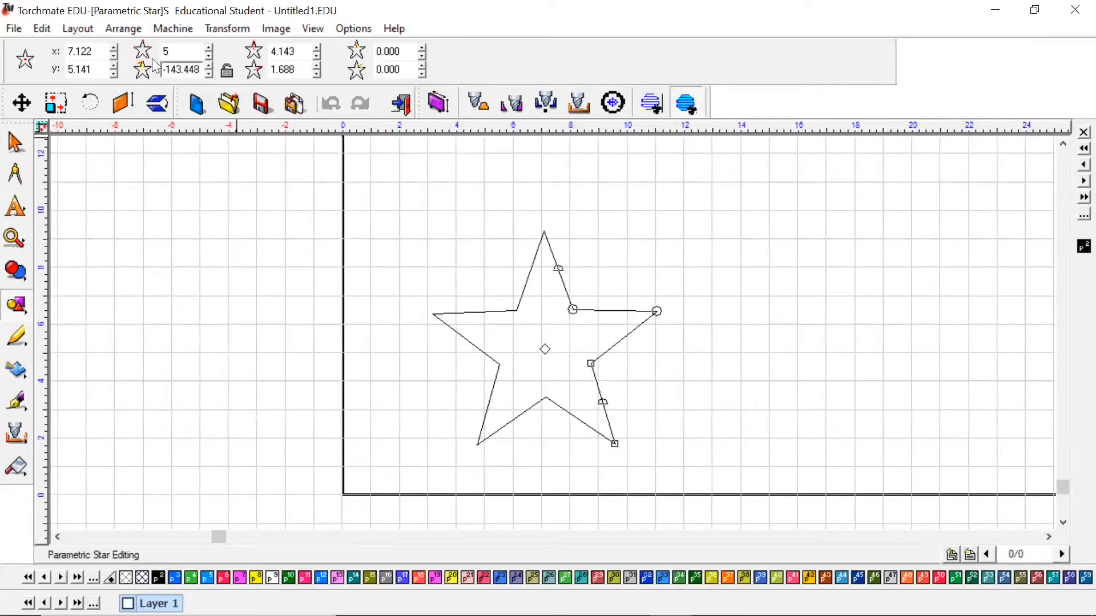
Try the star with three and seven points and return it to five points
click(208, 56)
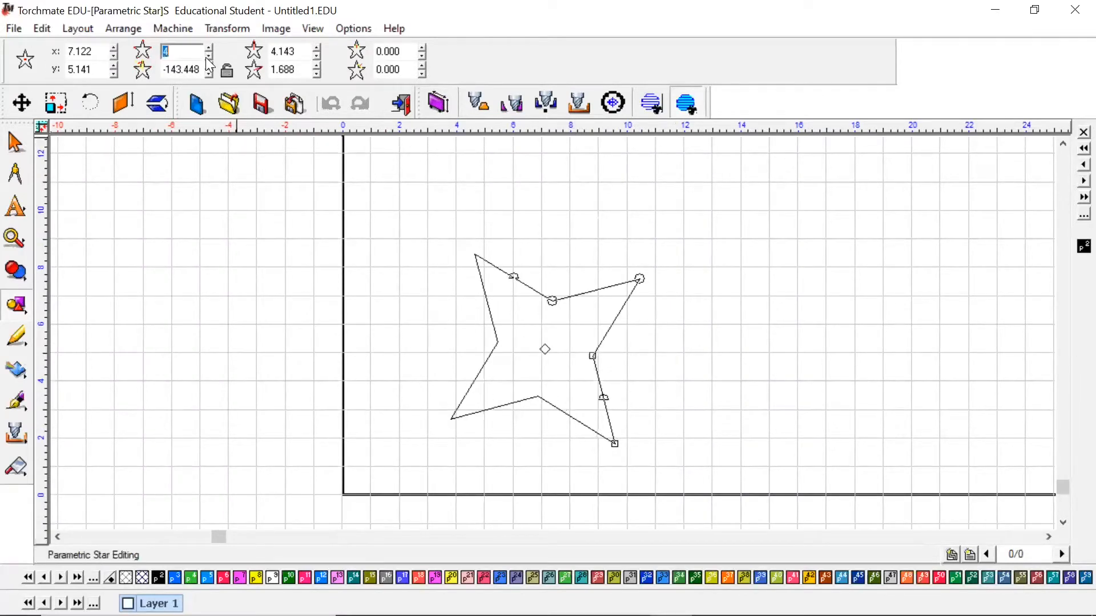
click(207, 57)
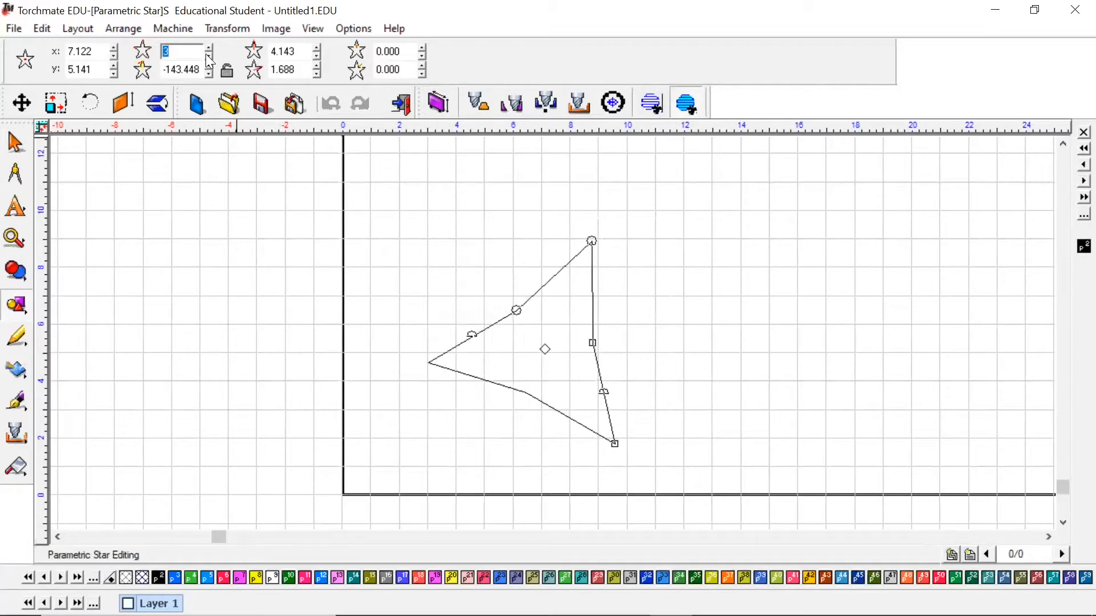
click(208, 48)
click(209, 48)
click(209, 48)
click(208, 48)
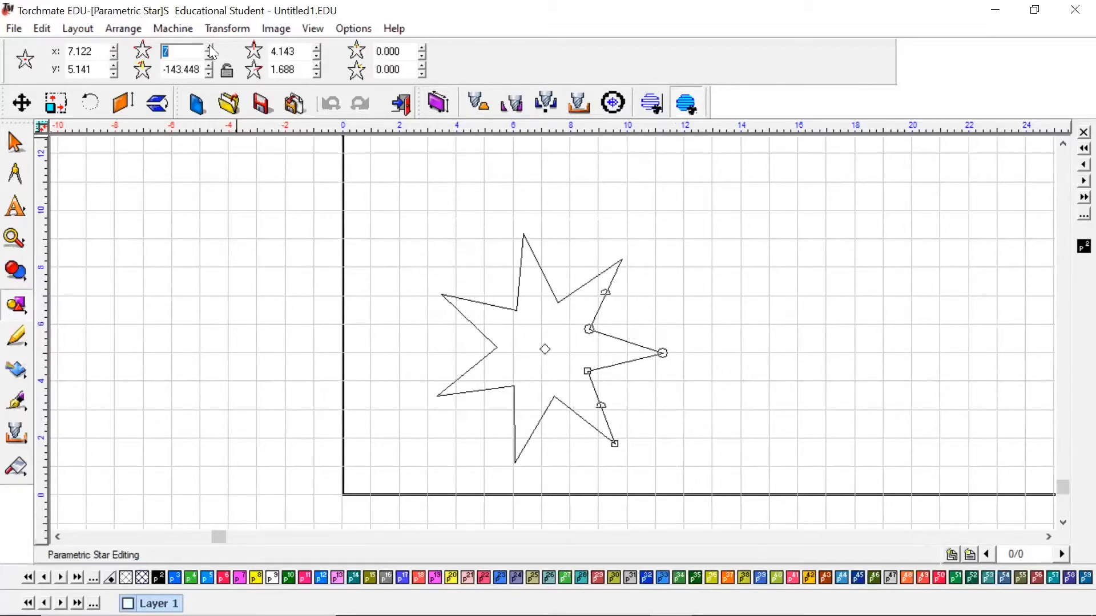
click(210, 57)
click(210, 57)
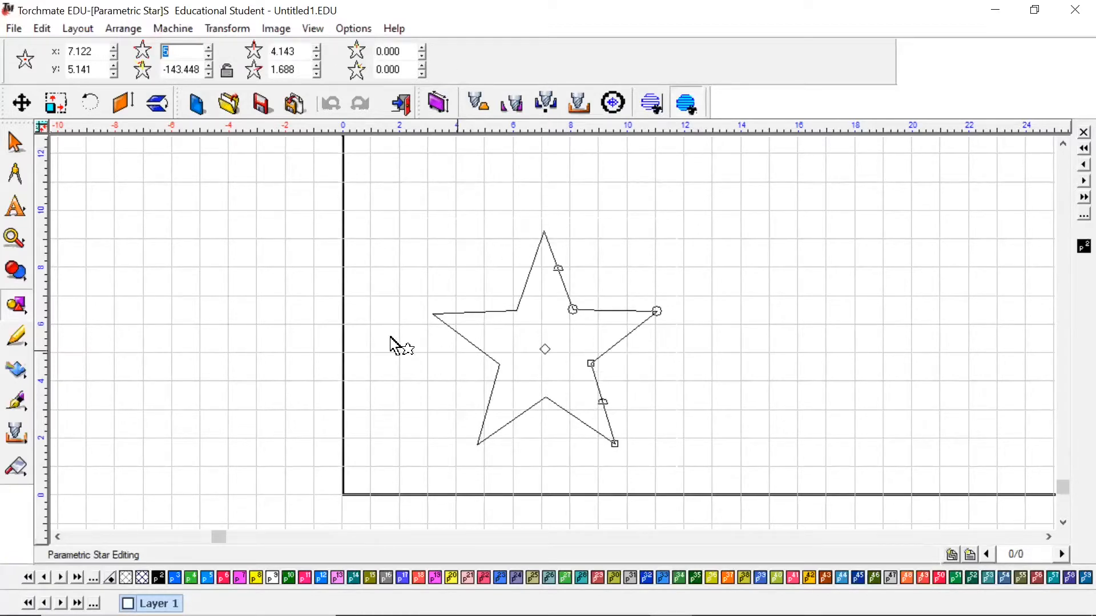
Try to reshape the star by its edge-curve and outer-point handles
click(568, 323)
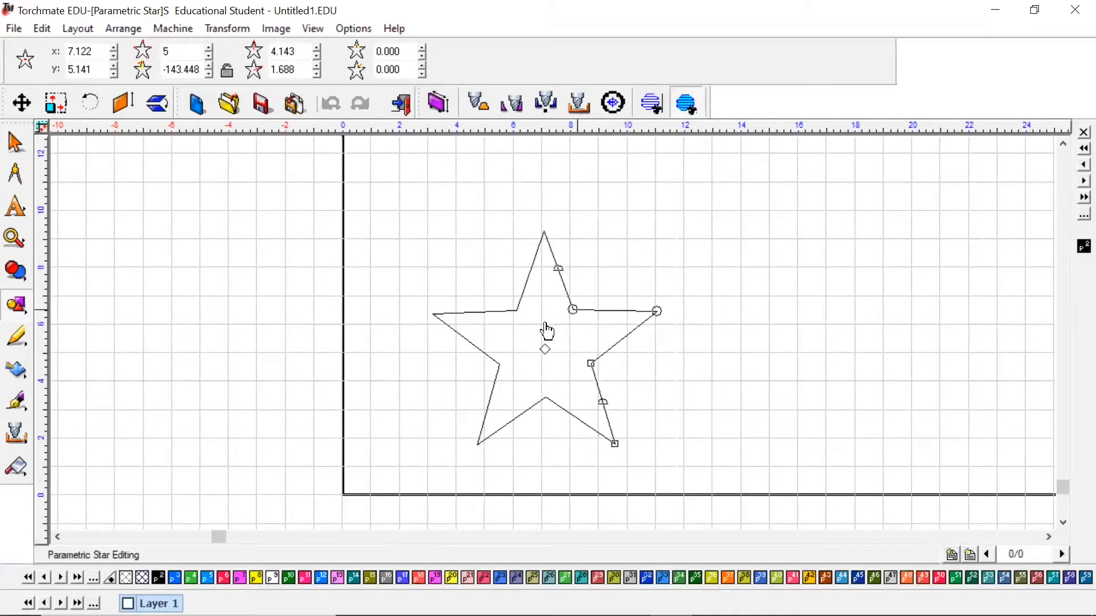
drag(603, 295, 556, 284)
drag(602, 402, 579, 411)
drag(660, 316, 685, 311)
click(825, 391)
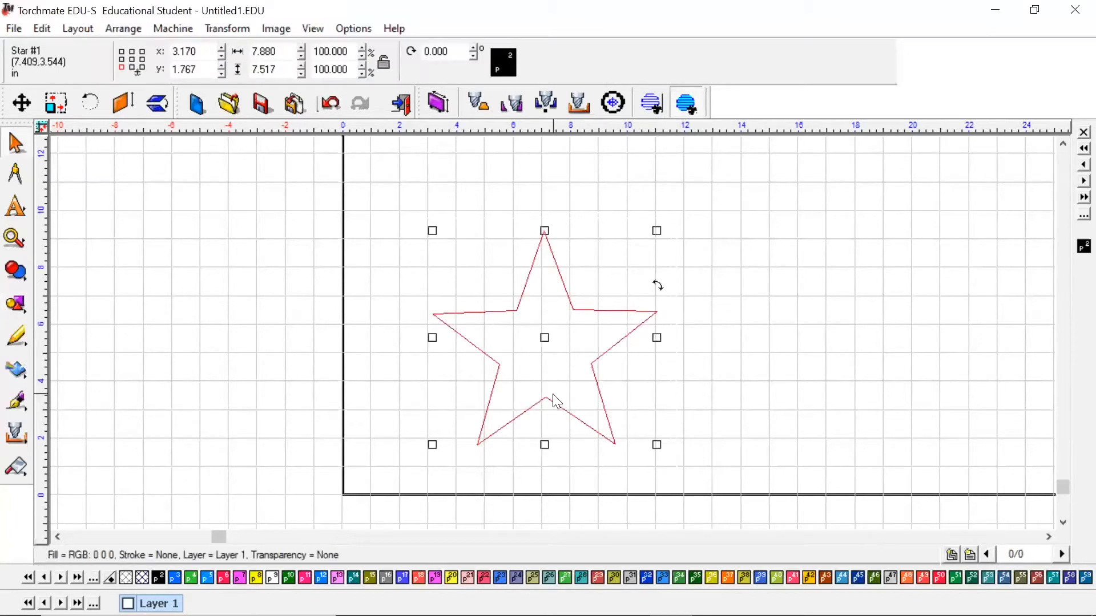
Select the whole star and open the settings for creating a male tool path around it
click(562, 360)
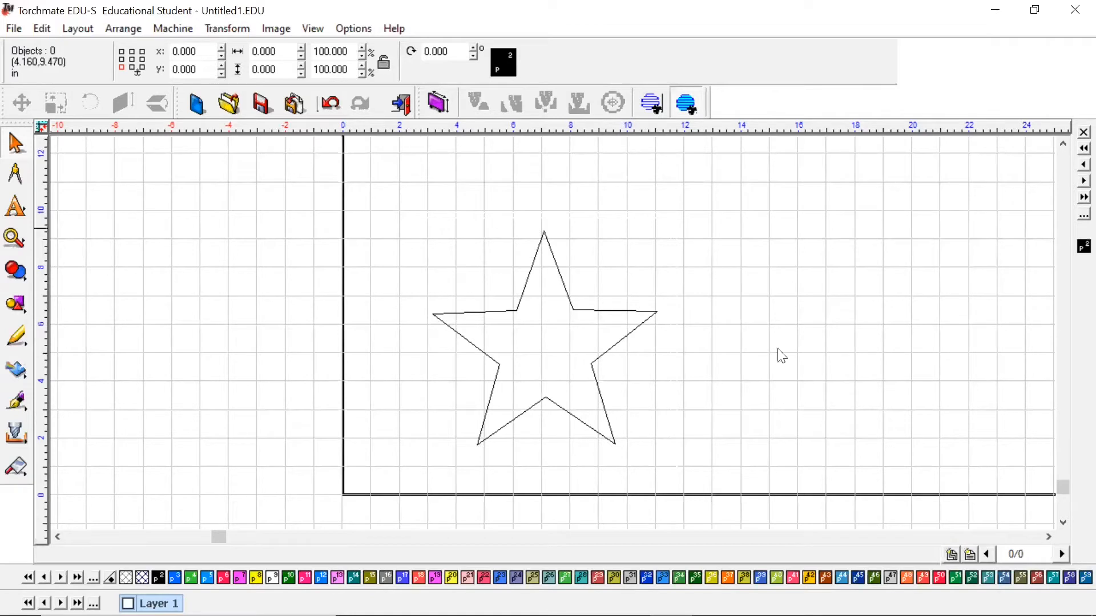
click(578, 308)
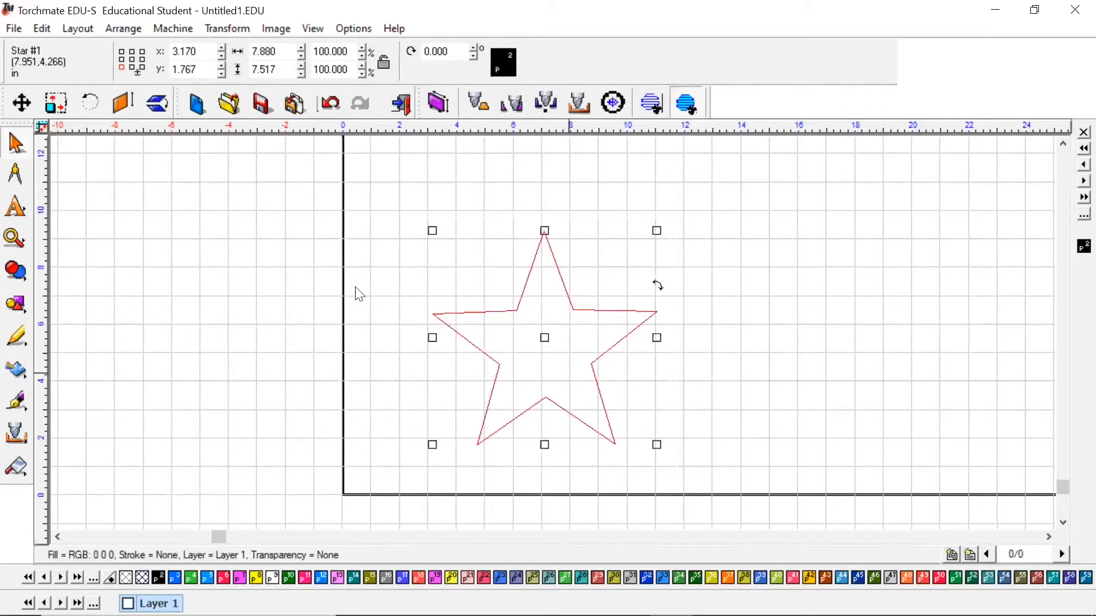
click(368, 188)
drag(368, 188, 782, 504)
click(181, 30)
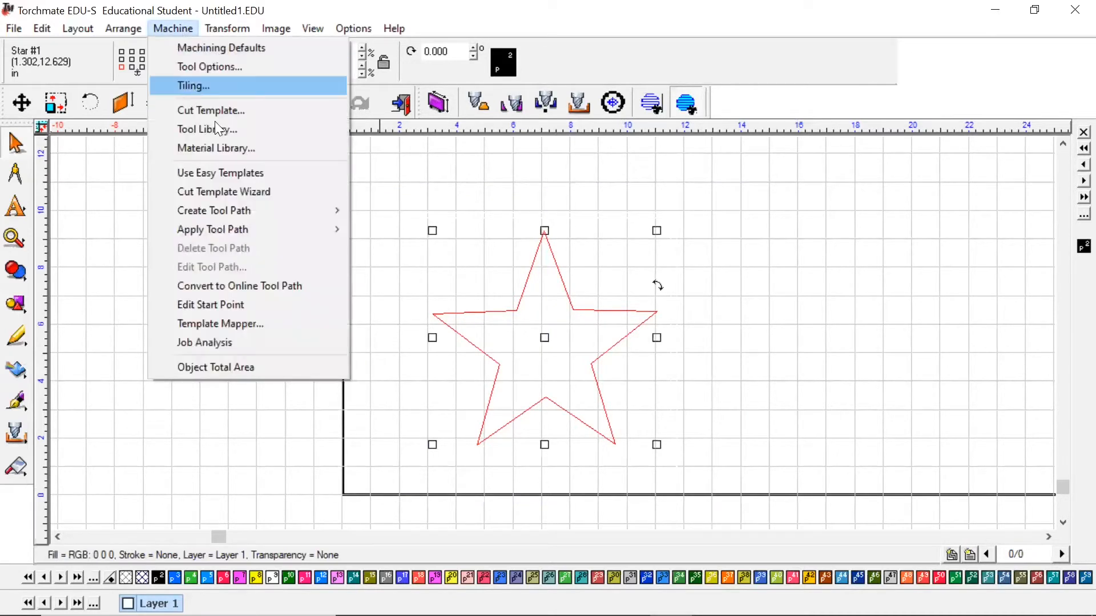
mouse_move(276, 212)
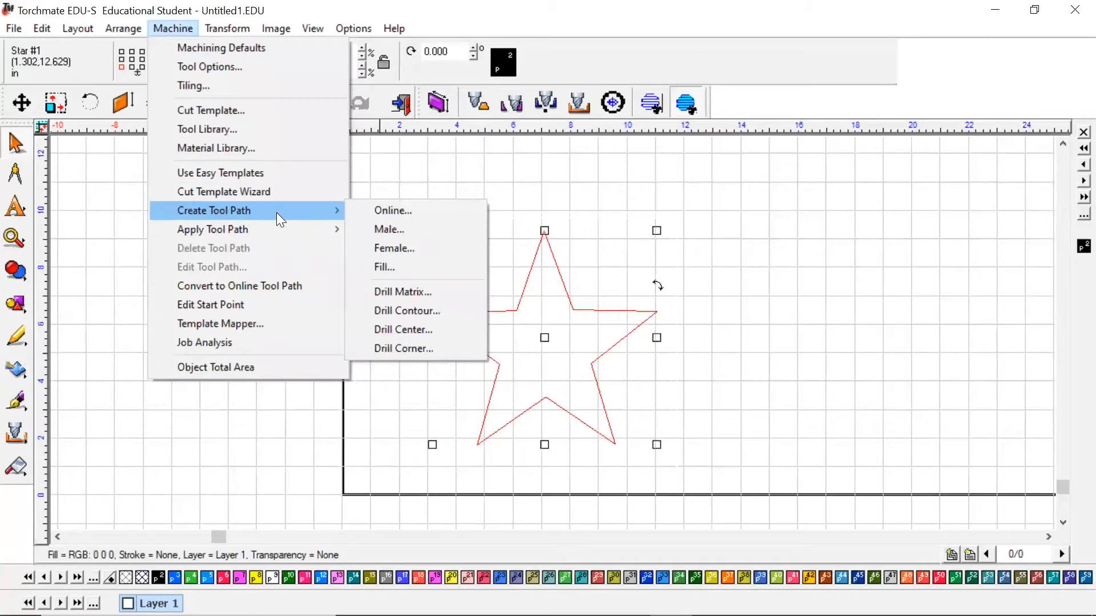
click(433, 234)
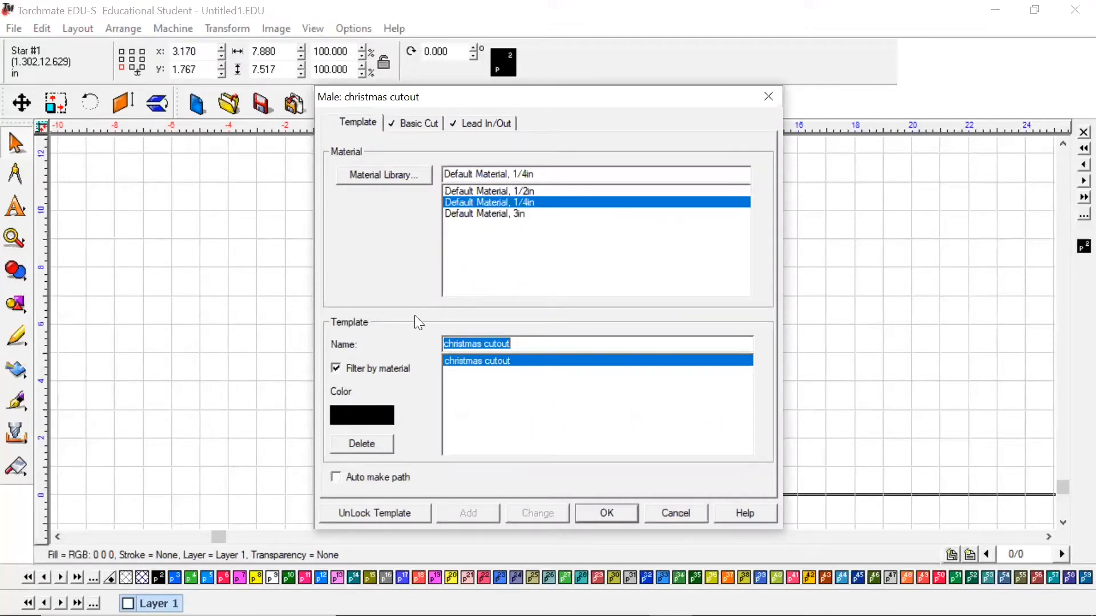
Set the plasma cut's feed rate to 100 in/min and create the male tool path with the christmas cutout template
click(415, 123)
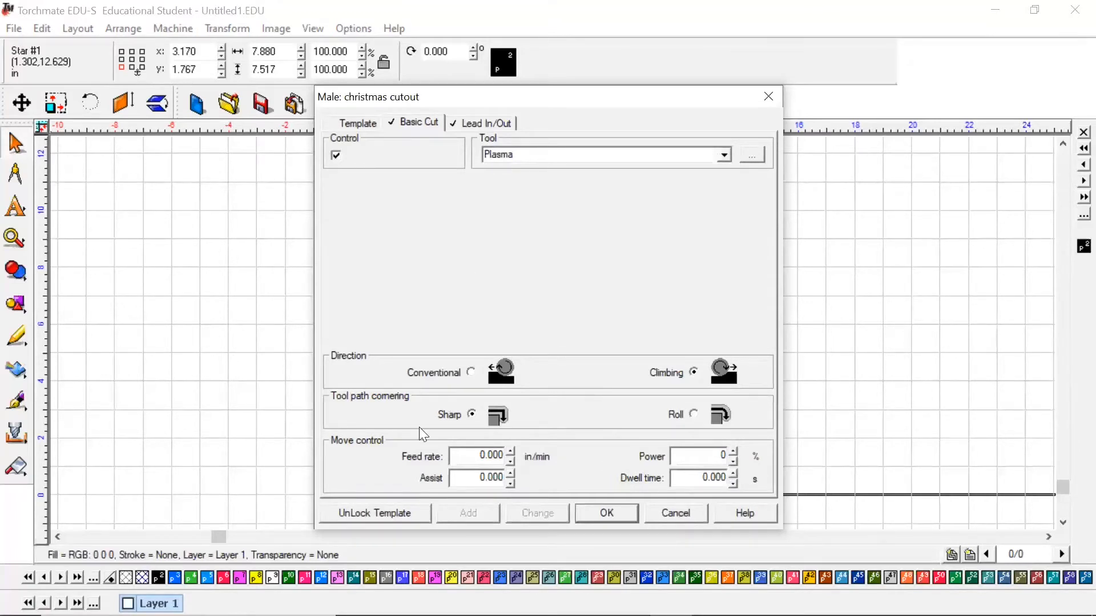
double_click(465, 451)
text(100)
click(489, 124)
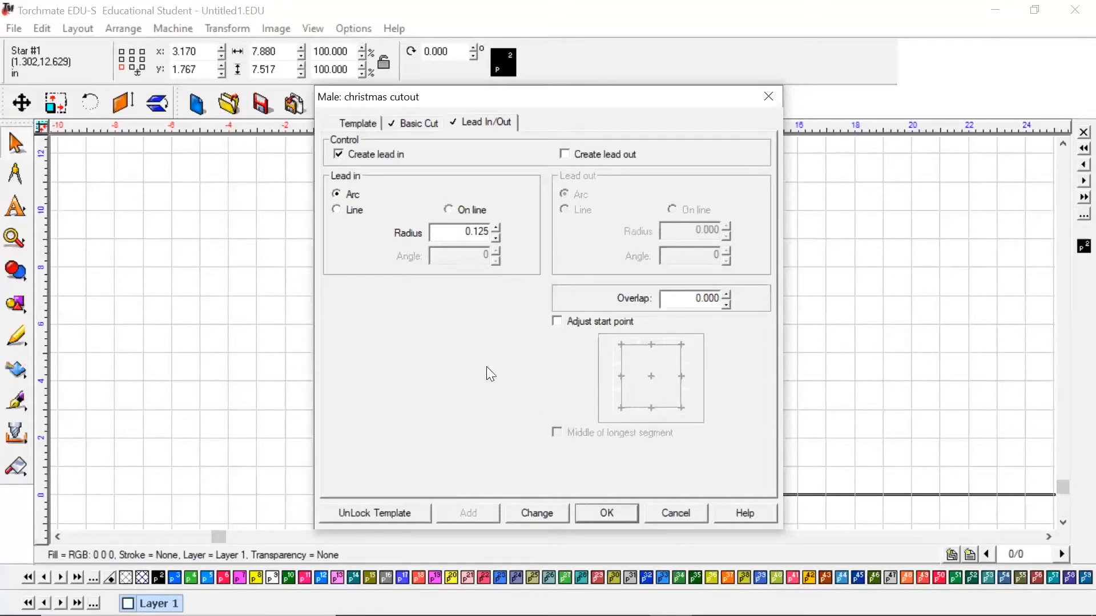
click(417, 124)
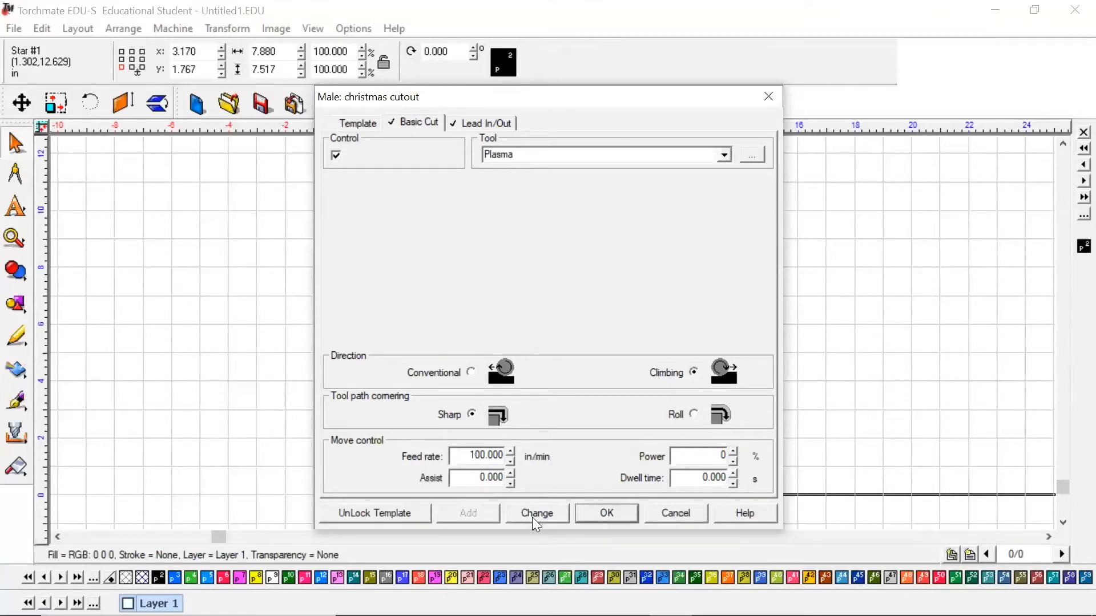
click(610, 516)
click(573, 461)
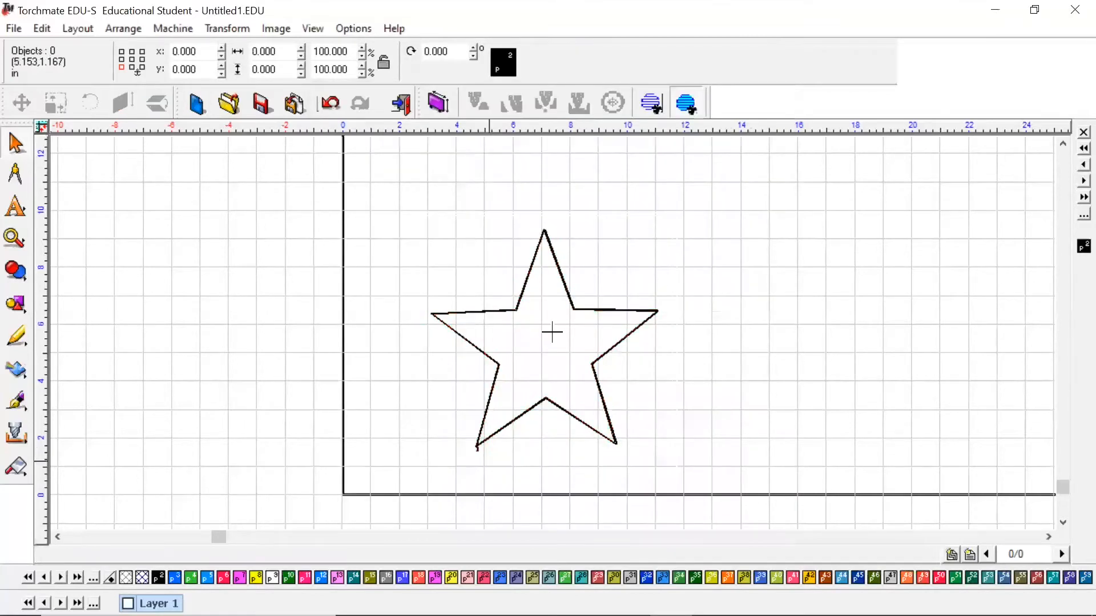
Move the star and its tool path together about 0.3 in to the right and 0.8 in up
scroll(552, 332, up, 2)
scroll(844, 178, down, 2)
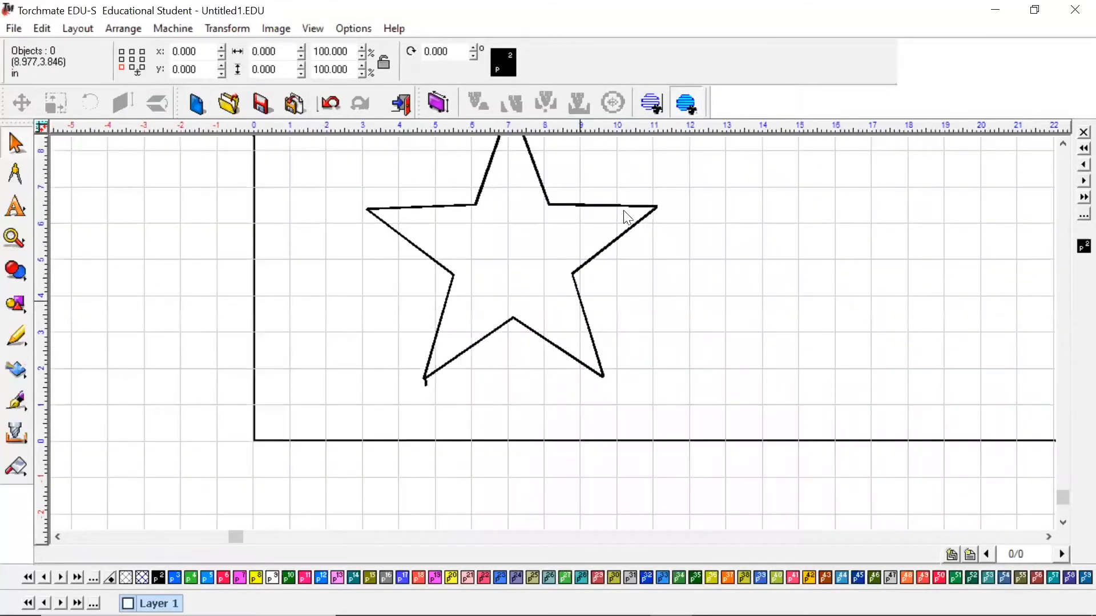
scroll(623, 210, up, 2)
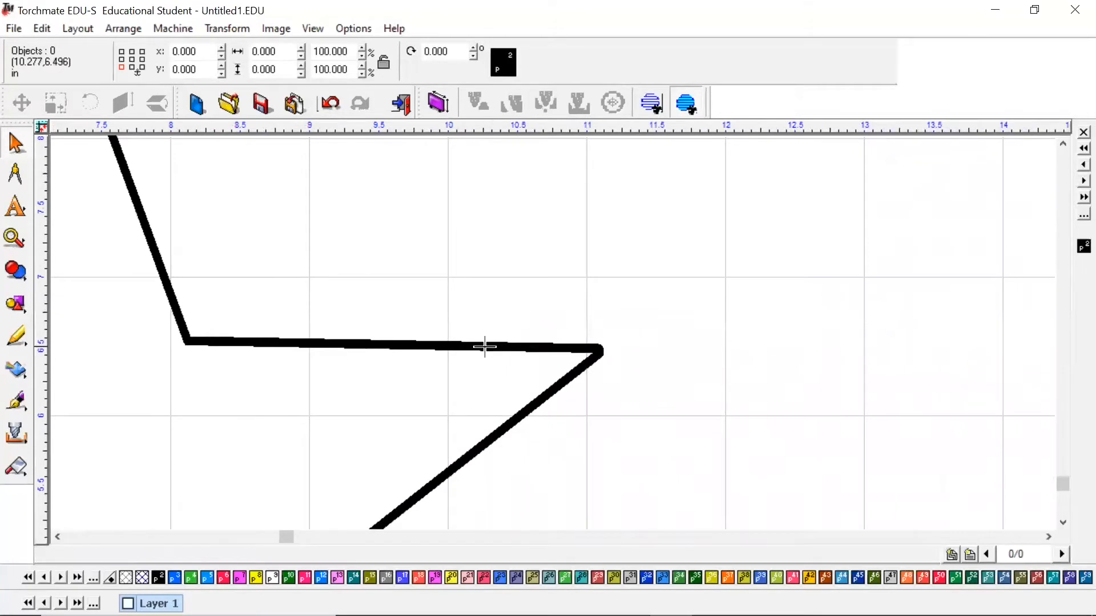
scroll(528, 354, down, 2)
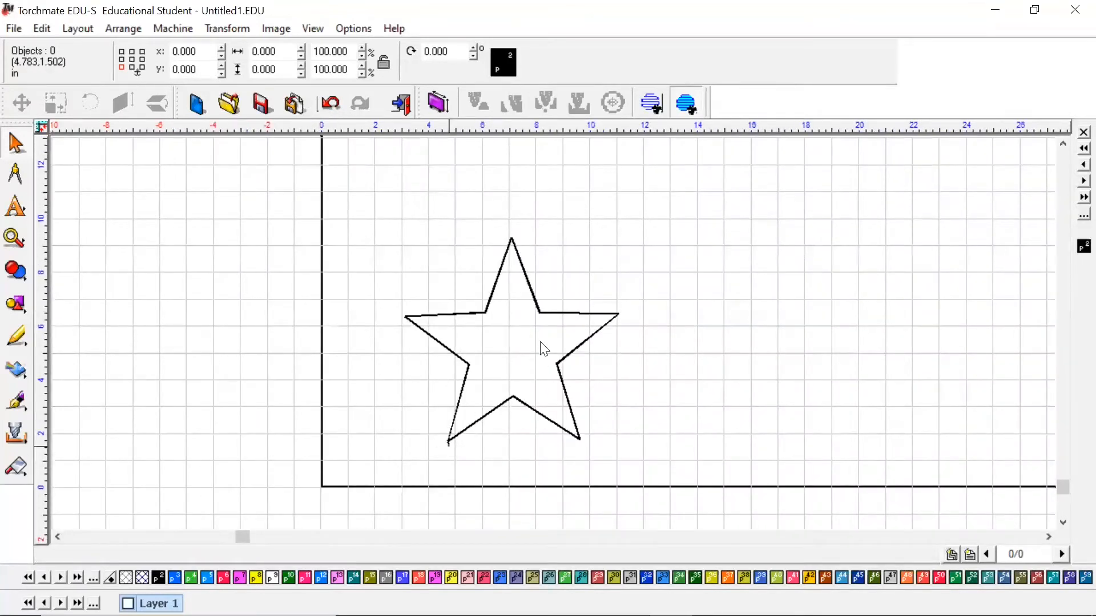
drag(715, 206, 308, 518)
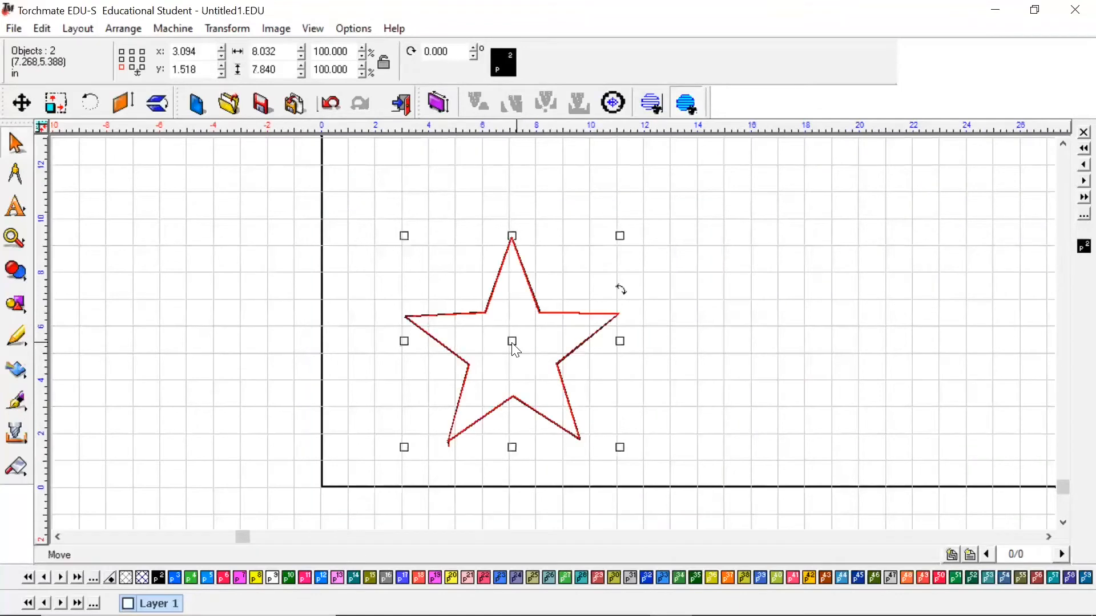
drag(514, 342, 520, 320)
click(528, 420)
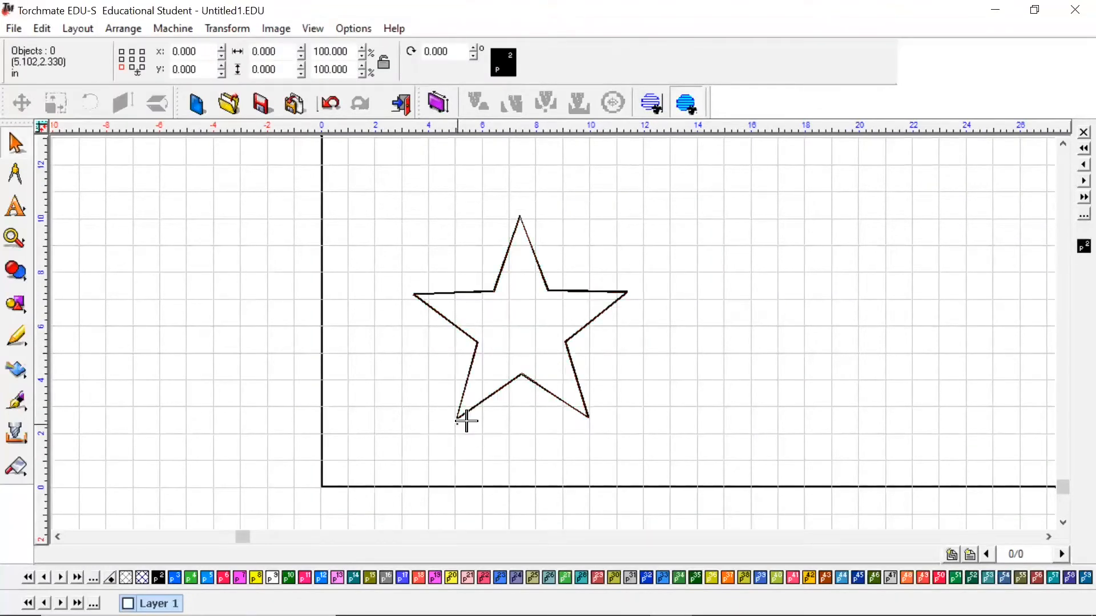
Try to move the tool path alone to the right of the star and undo the move
click(461, 421)
drag(531, 323, 730, 308)
click(654, 444)
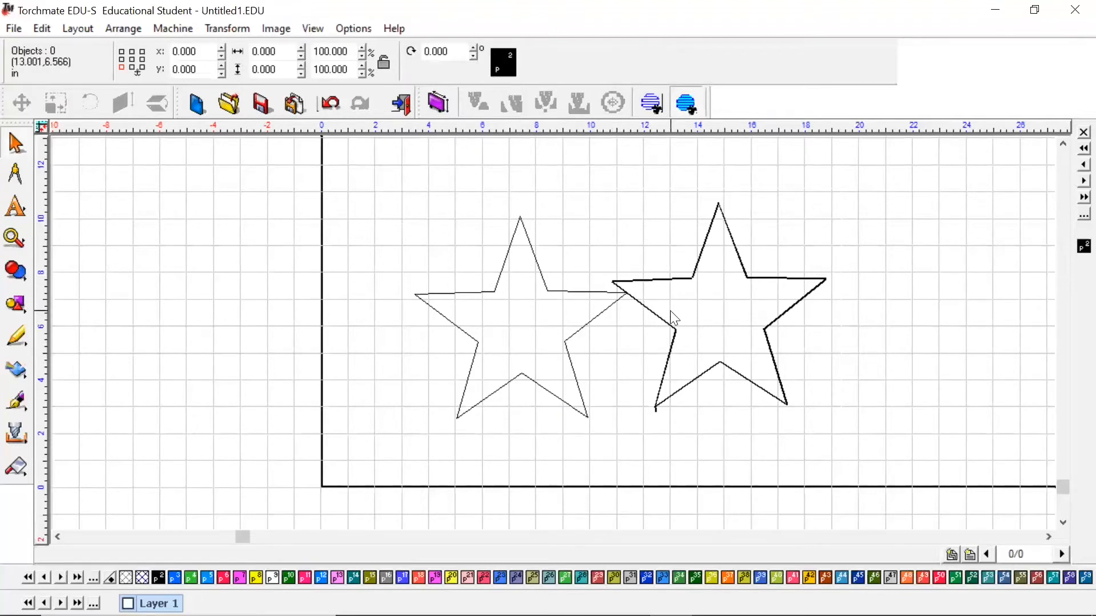
key(ctrl+z)
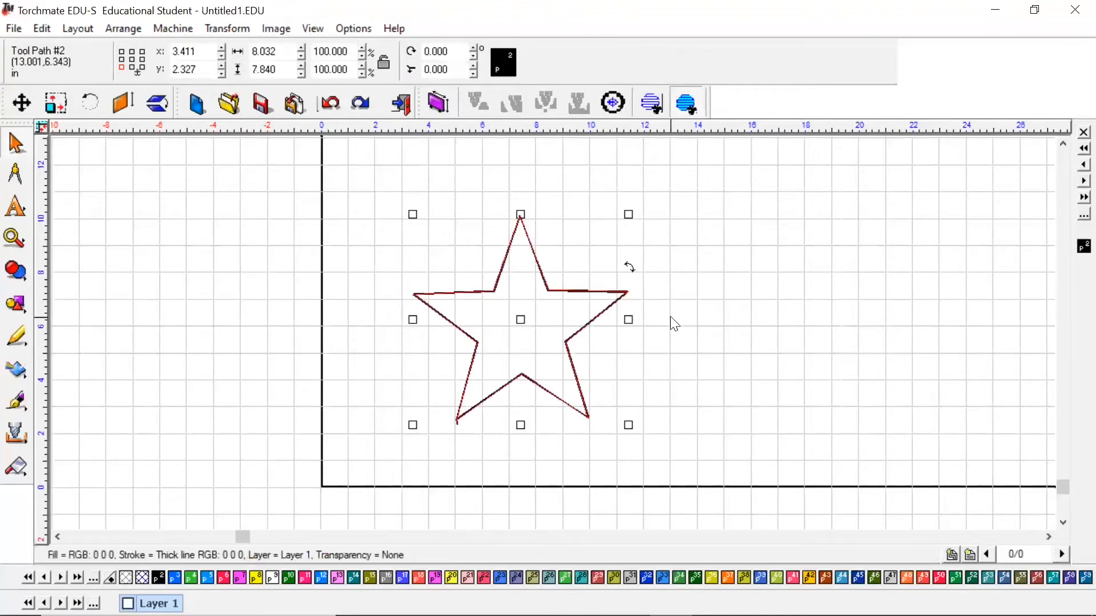
click(702, 378)
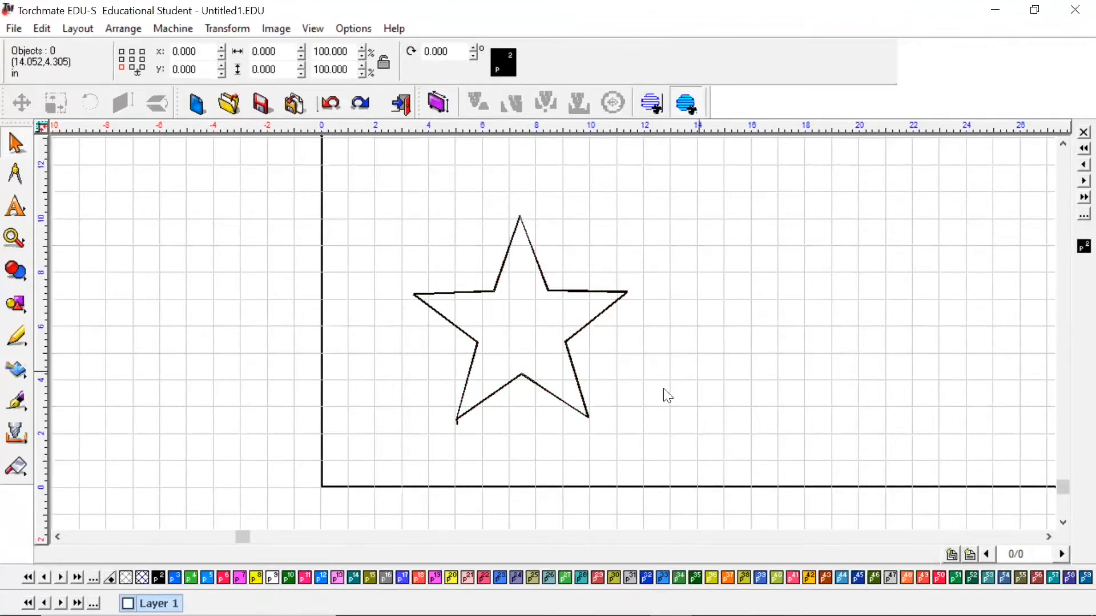
Examine the tool path's lead-in at the star's lower-left point and its cut line along the left edges
scroll(554, 331, up, 3)
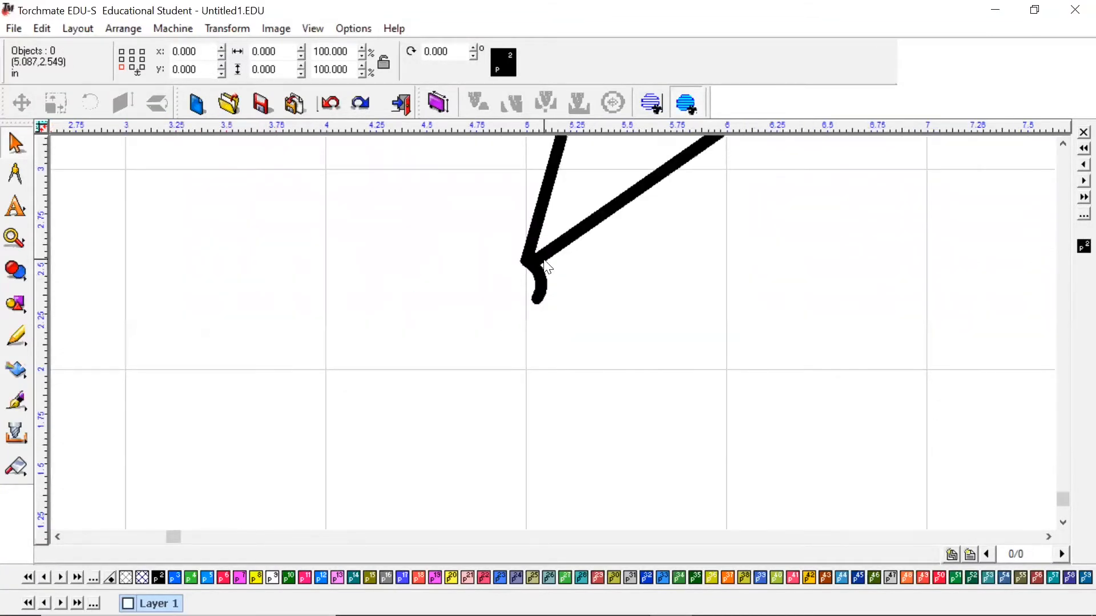
scroll(529, 274, down, 3)
scroll(549, 319, down, 3)
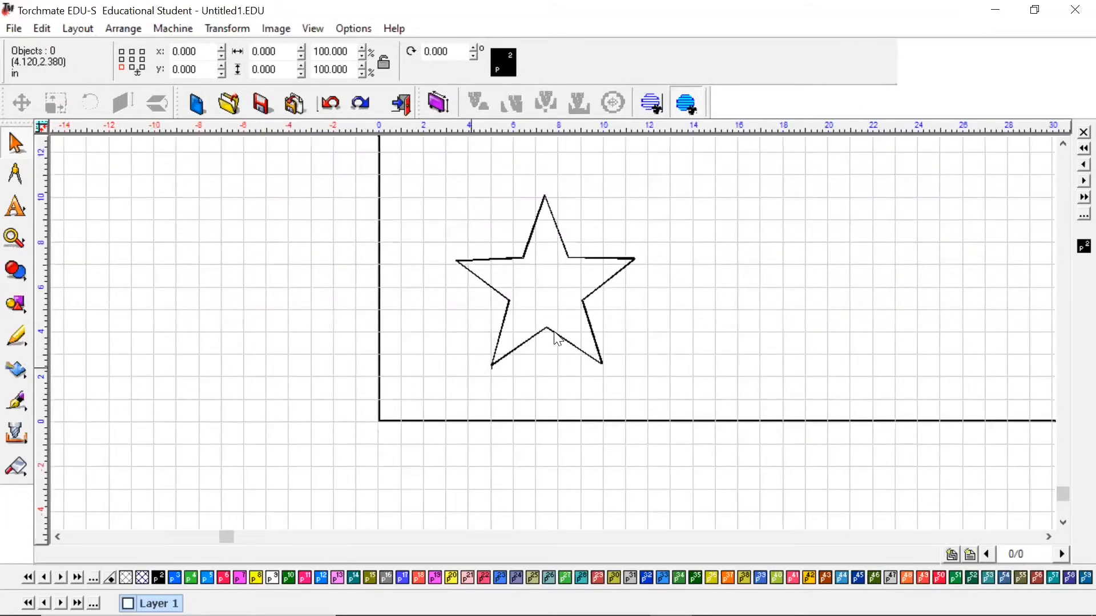
scroll(558, 340, up, 5)
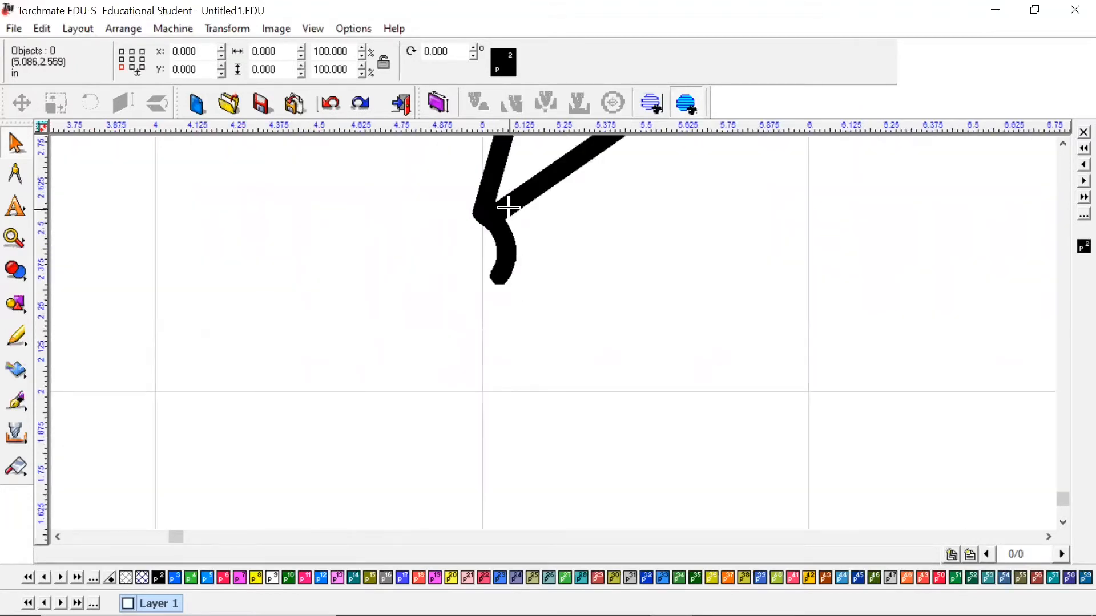
scroll(550, 337, down, 6)
scroll(536, 345, up, 3)
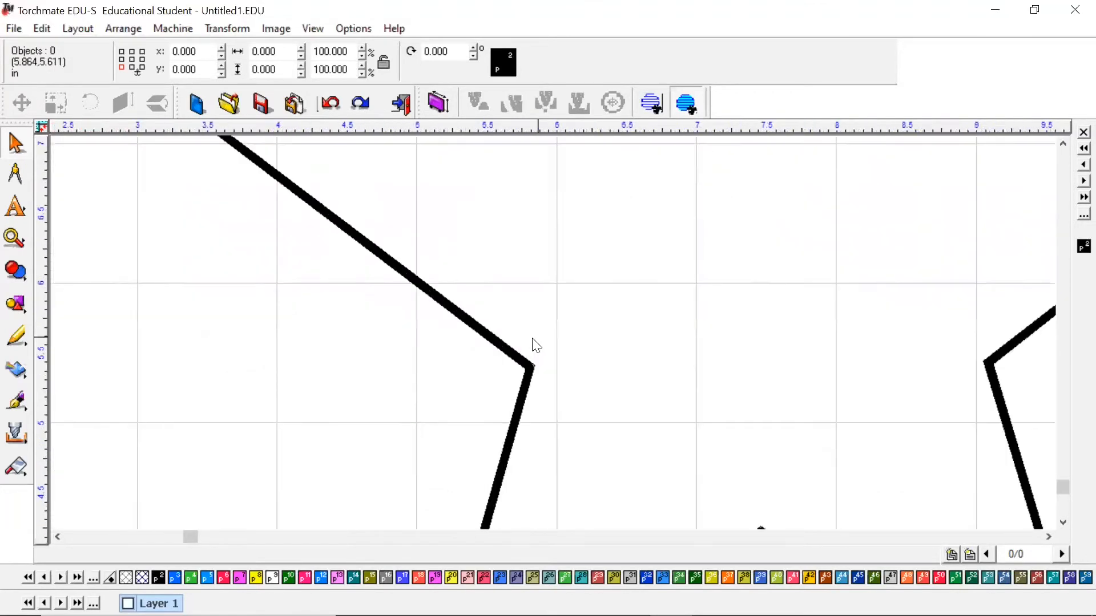
scroll(549, 336, up, 5)
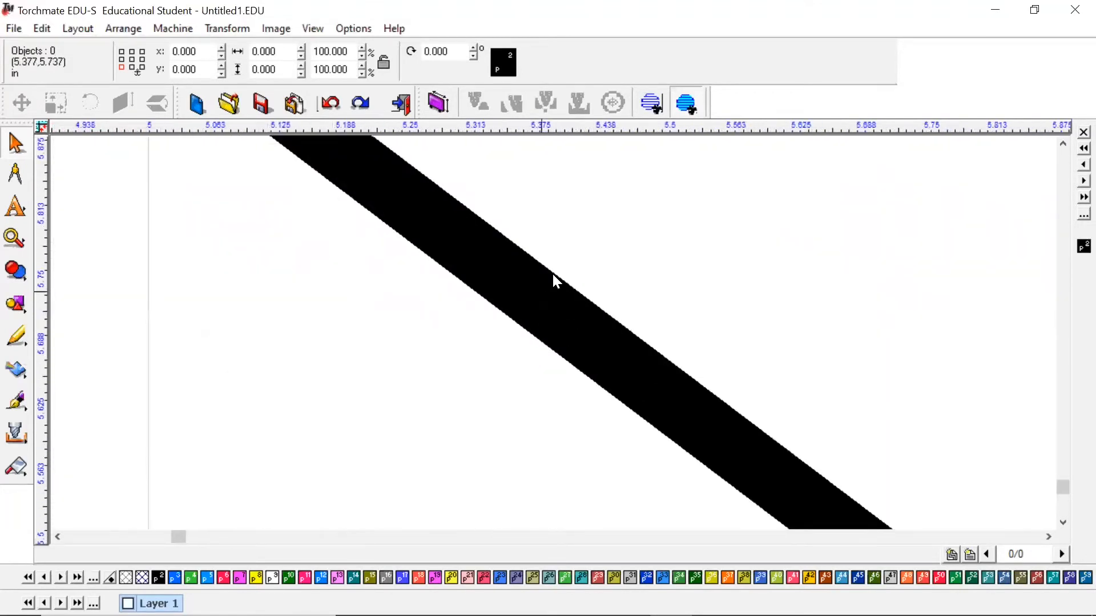
scroll(550, 334, down, 5)
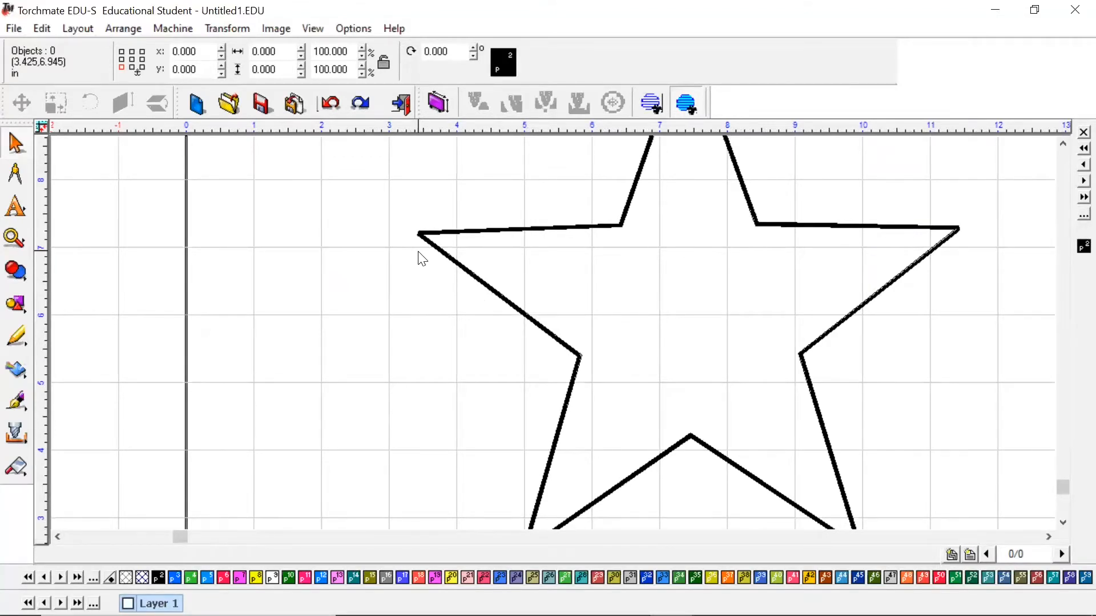
scroll(445, 355, down, 2)
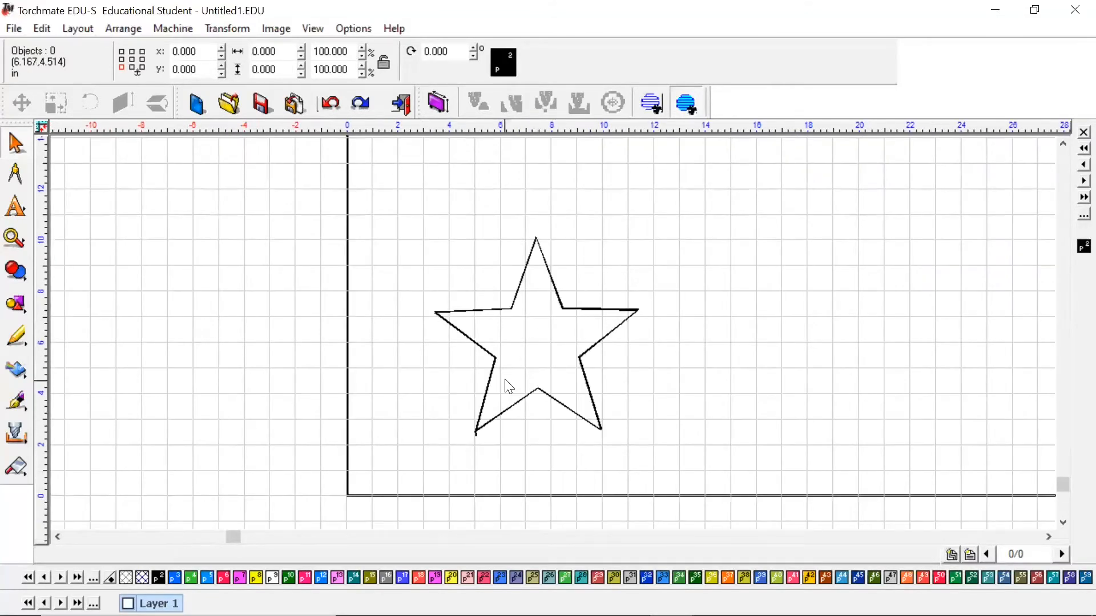
drag(410, 240, 569, 417)
scroll(483, 440, up, 2)
scroll(714, 242, down, 2)
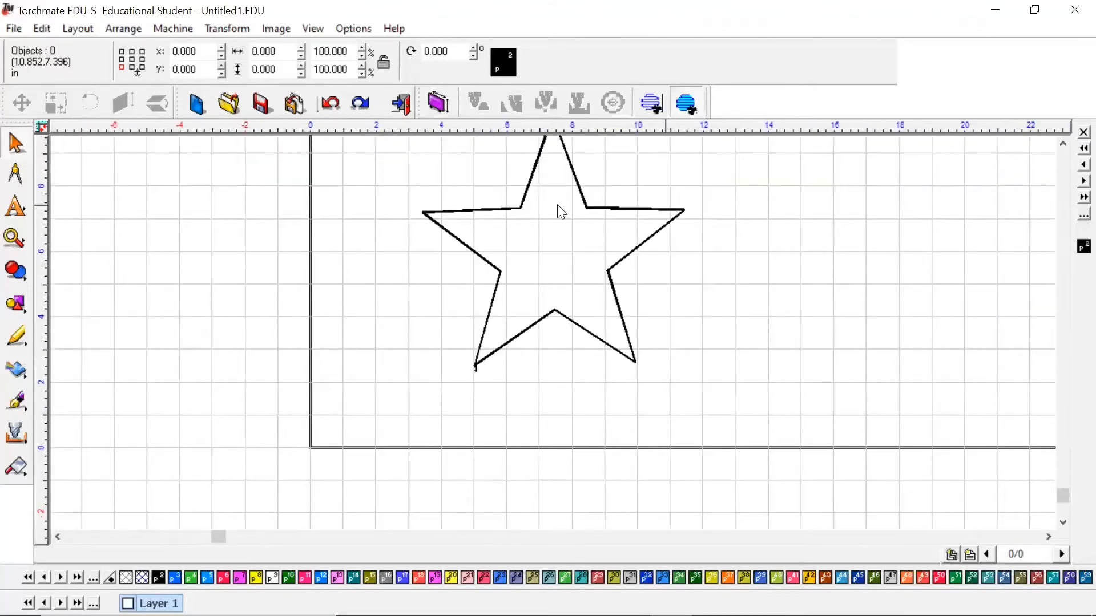
scroll(555, 340, up, 2)
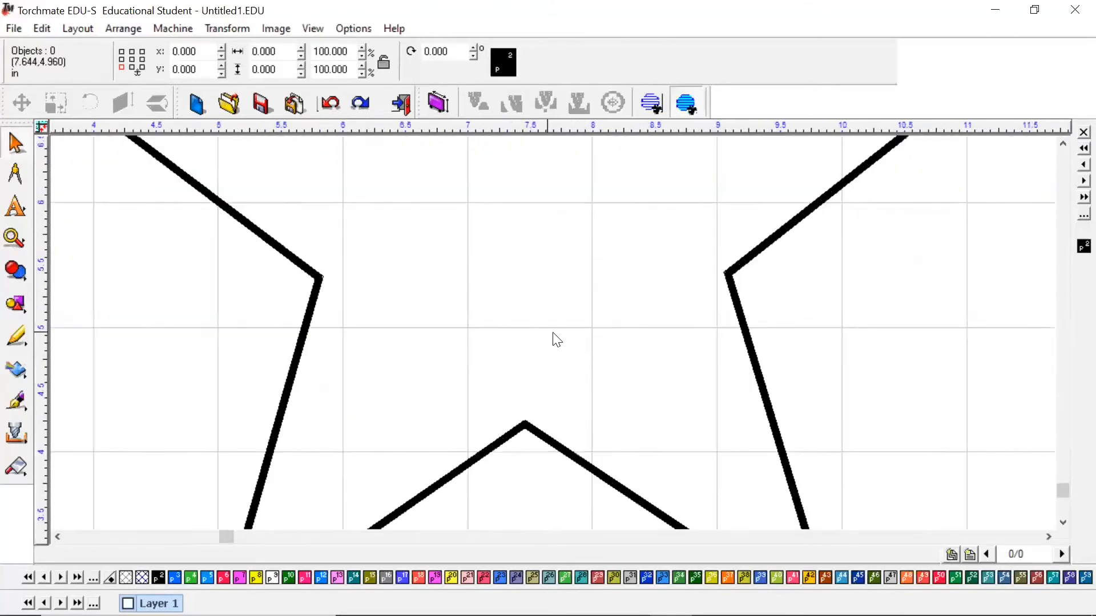
scroll(556, 340, down, 3)
scroll(555, 365, up, 1)
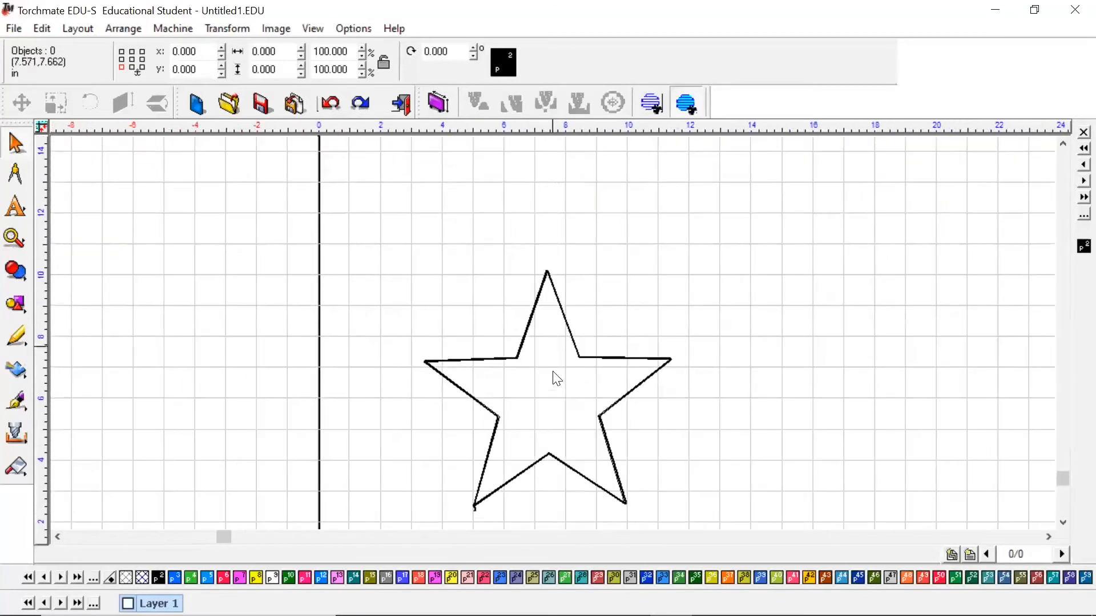
Hide the tool paths so only the star's outline is displayed, and show them again
click(315, 31)
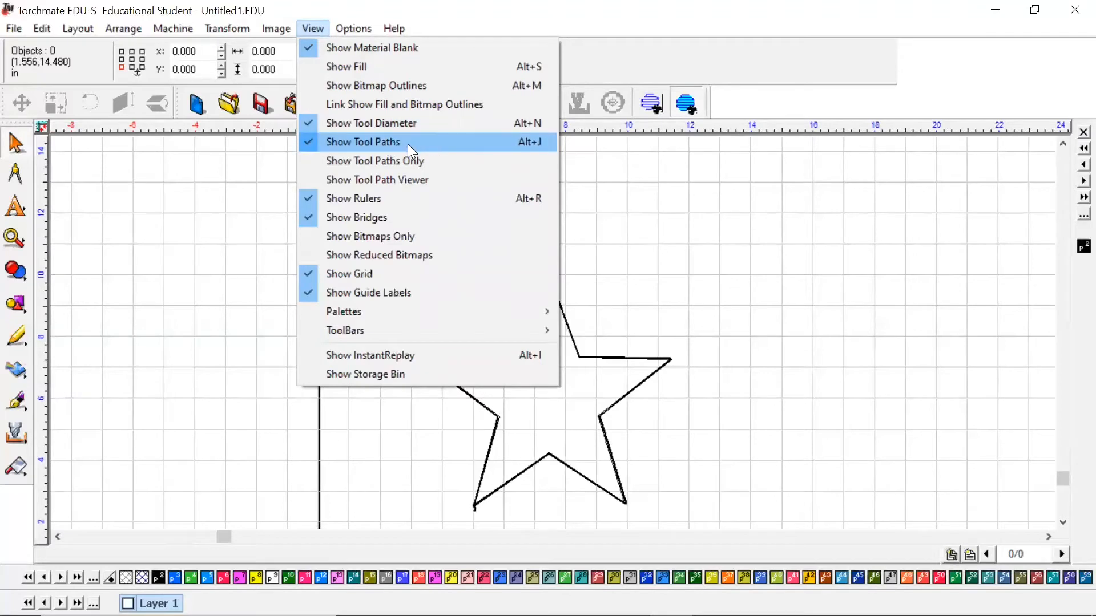
click(430, 145)
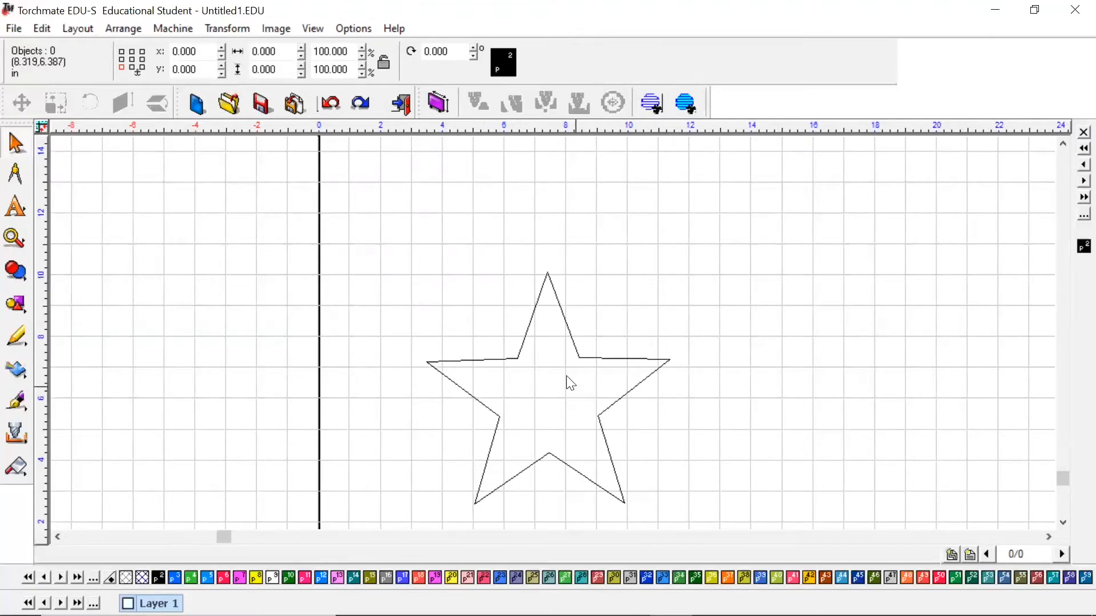
click(320, 31)
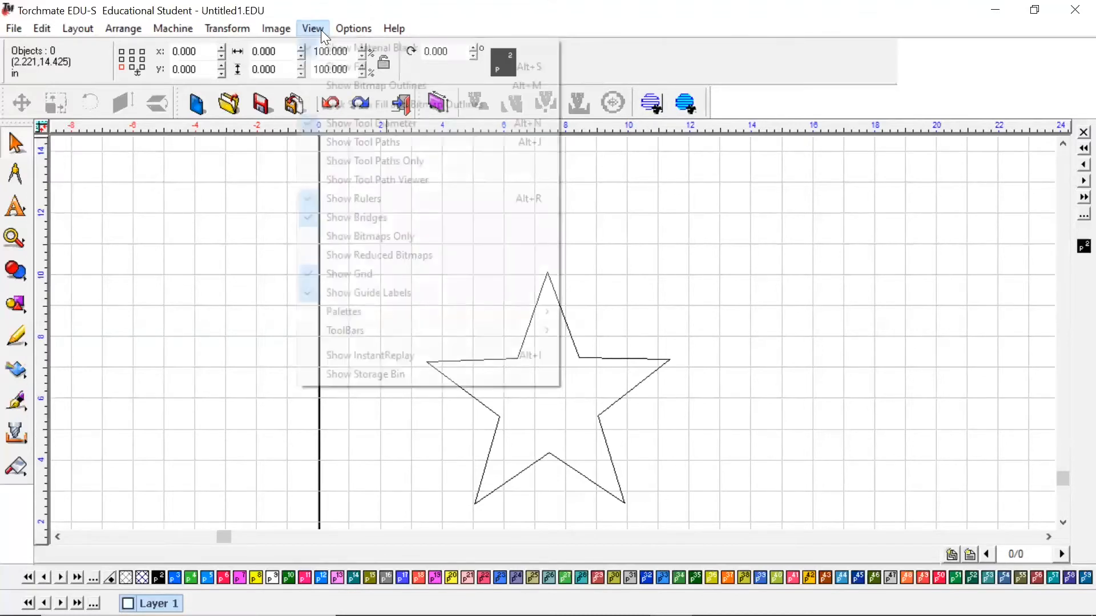
click(404, 143)
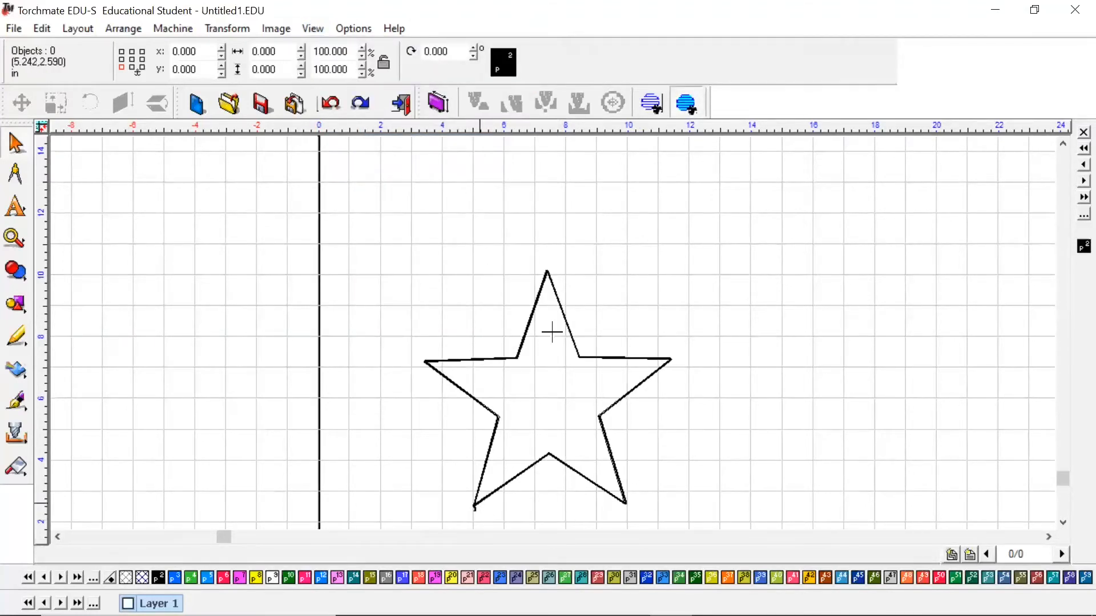
Delete the star's male tool path, keeping the star outline
scroll(552, 331, up, 3)
scroll(553, 330, down, 5)
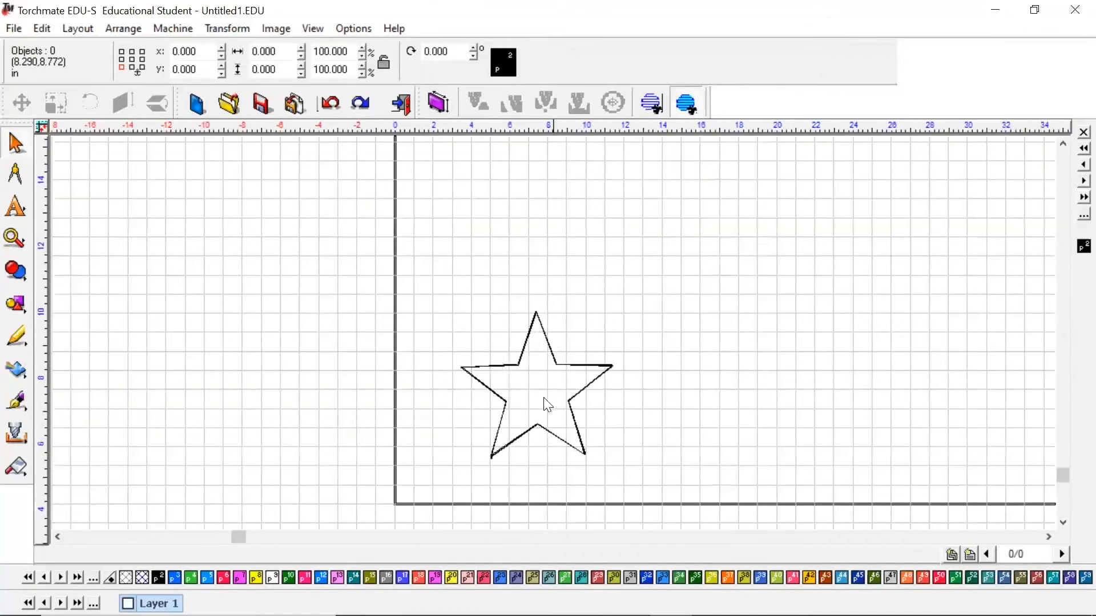
scroll(552, 338, up, 3)
scroll(552, 337, down, 2)
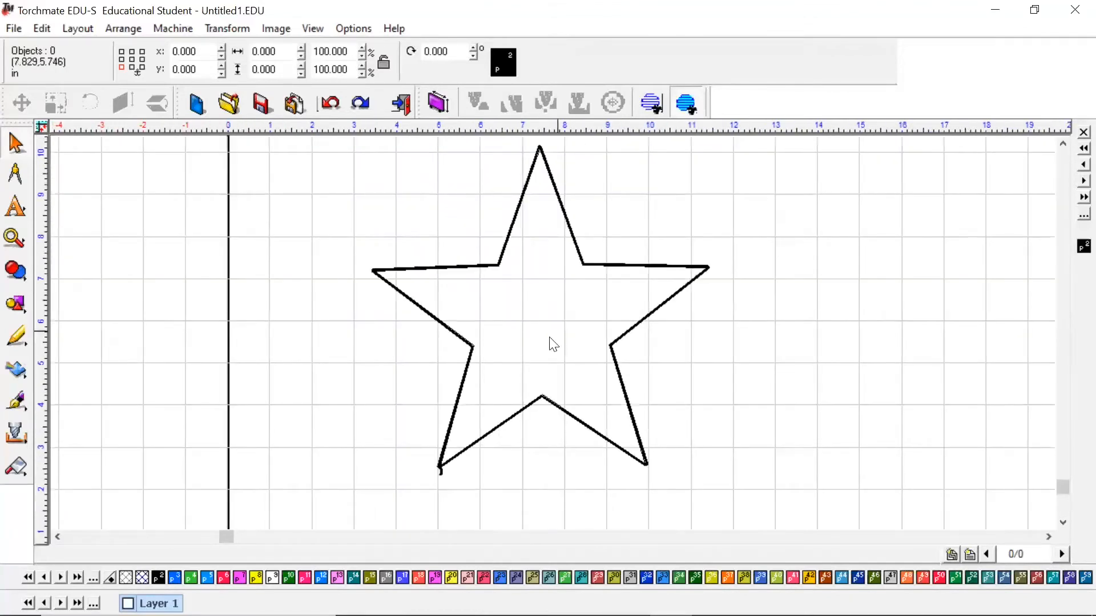
click(440, 473)
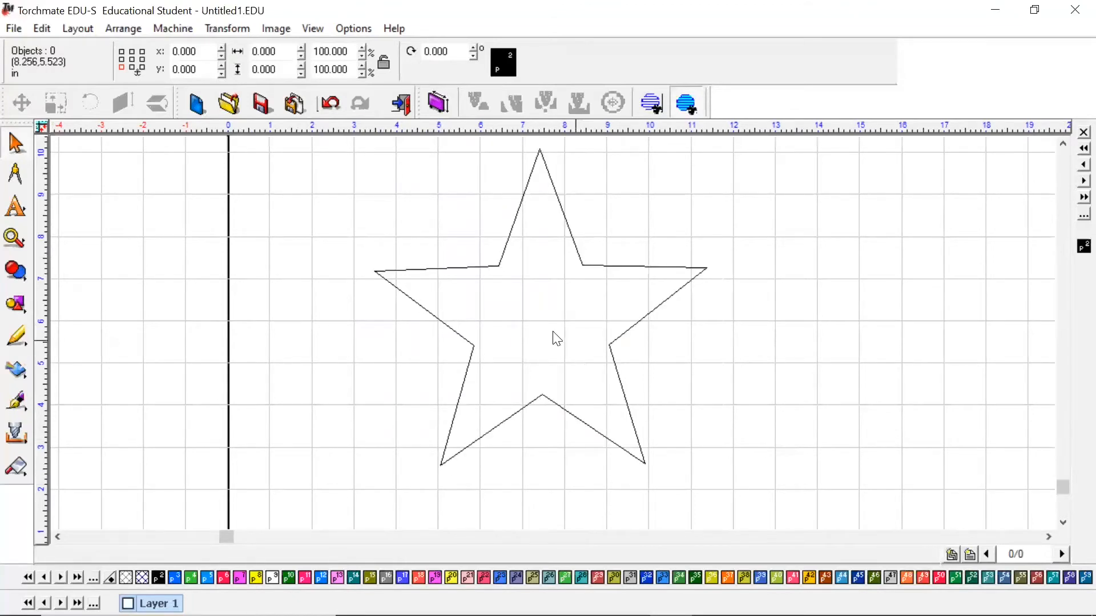
Draw a circle with a radius of about 5.09 in around the star and move it up about 0.09 in
scroll(552, 337, down, 1)
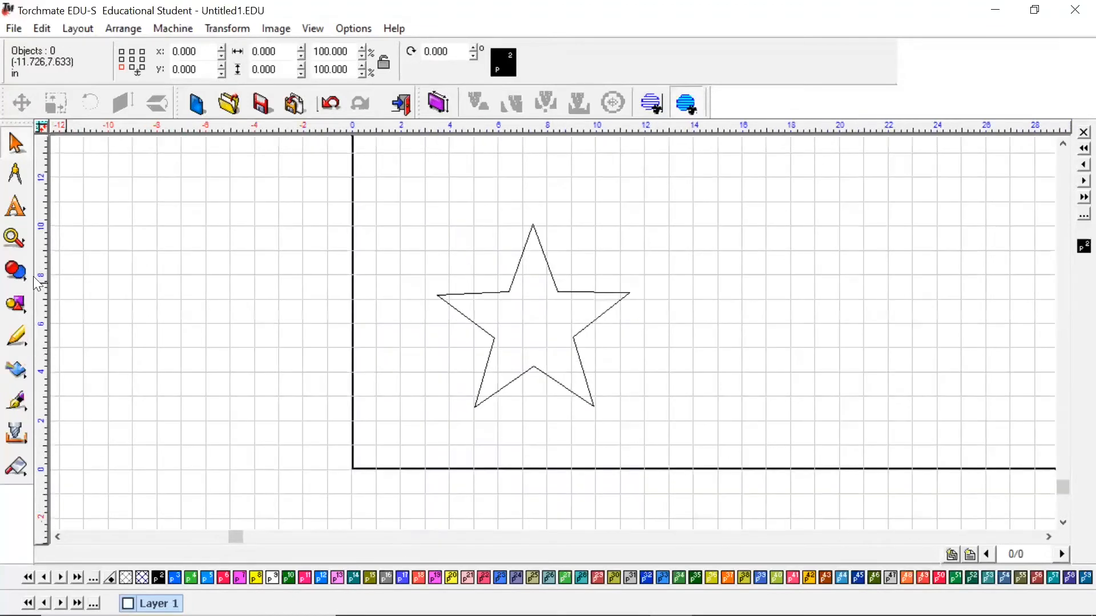
click(15, 309)
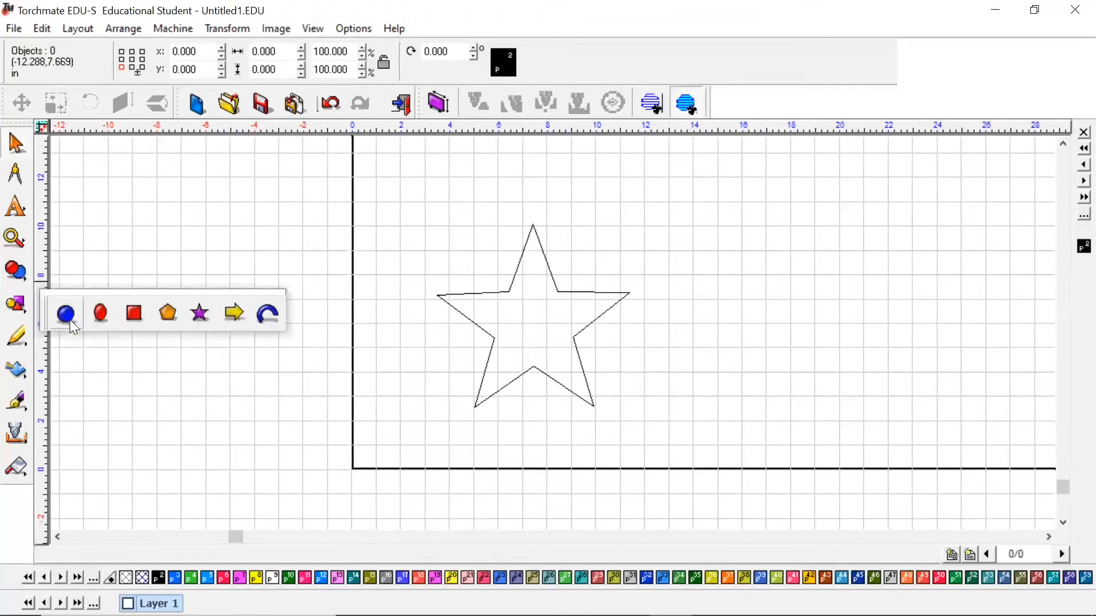
click(66, 313)
drag(537, 324, 624, 404)
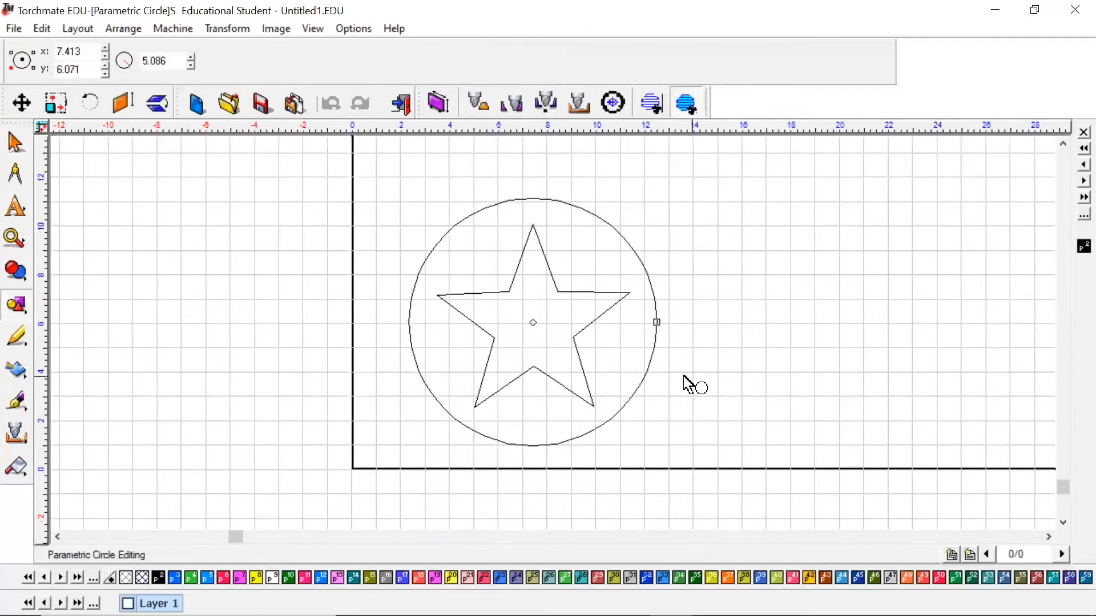
click(729, 385)
click(642, 379)
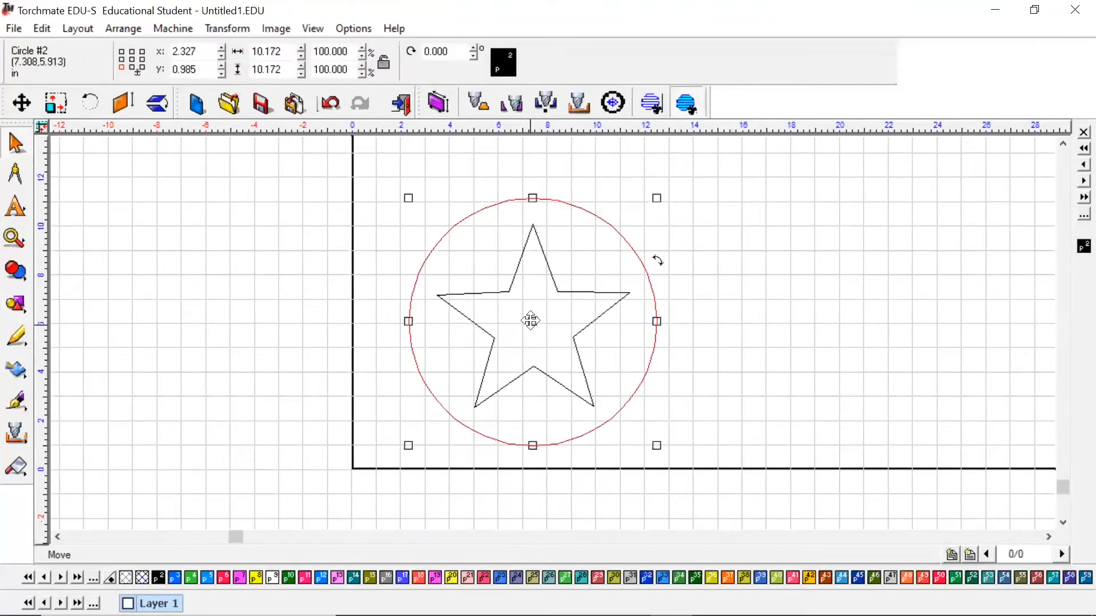
drag(548, 328, 550, 320)
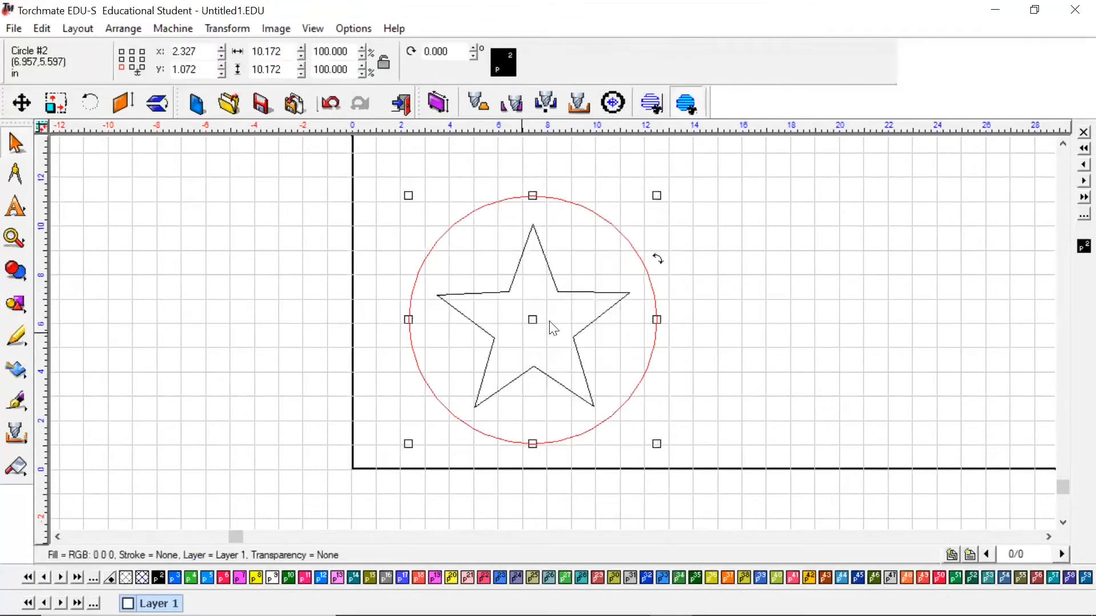
click(552, 355)
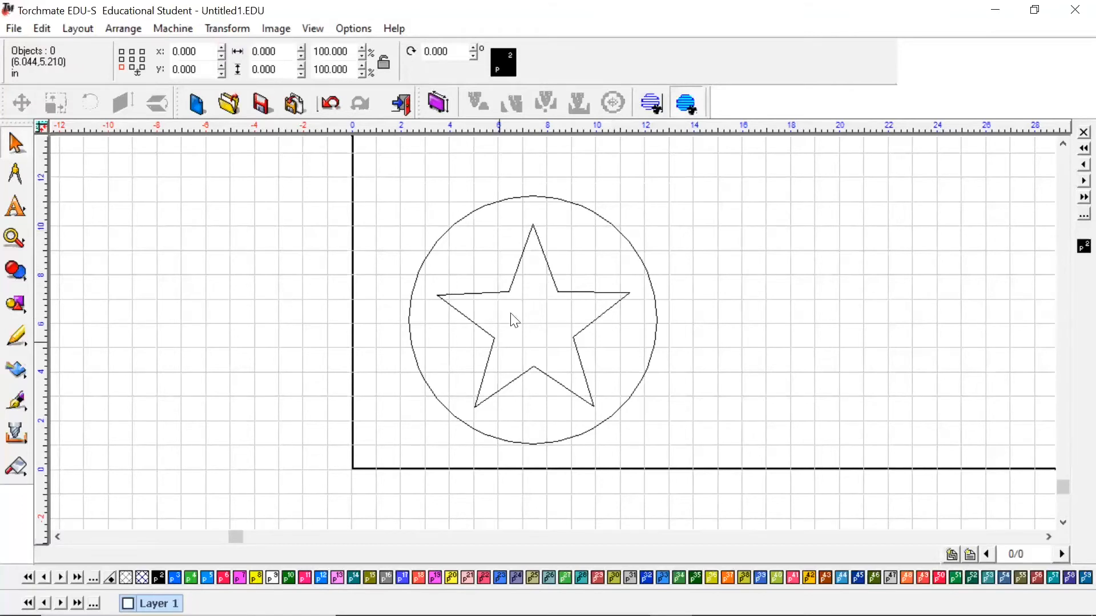
Create a female tool path for the star with the Plasma tool and a feed rate of 100 in/min
click(534, 367)
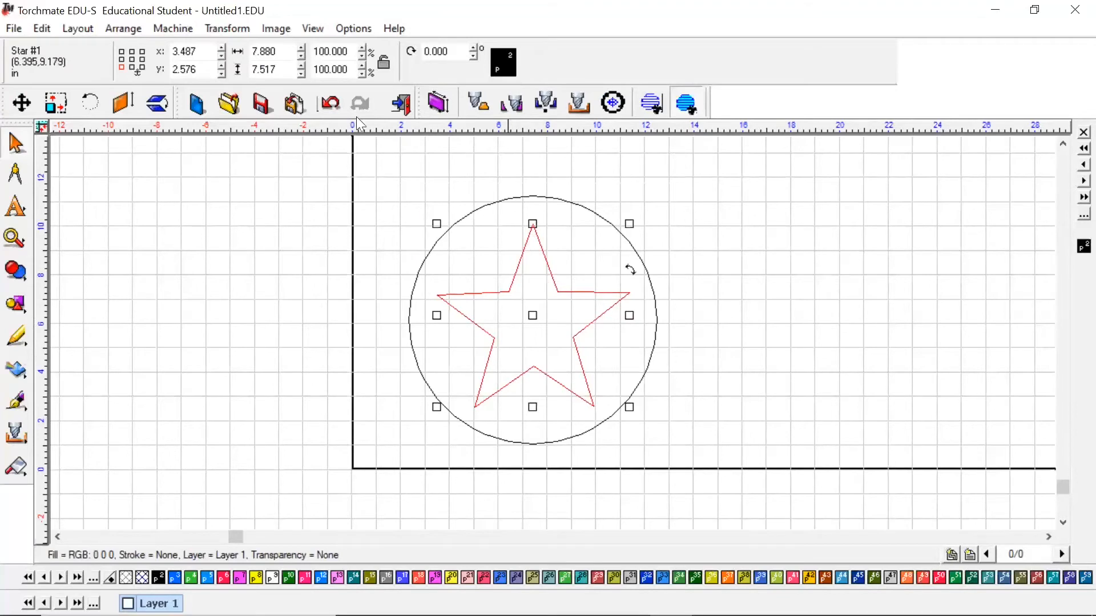
click(173, 29)
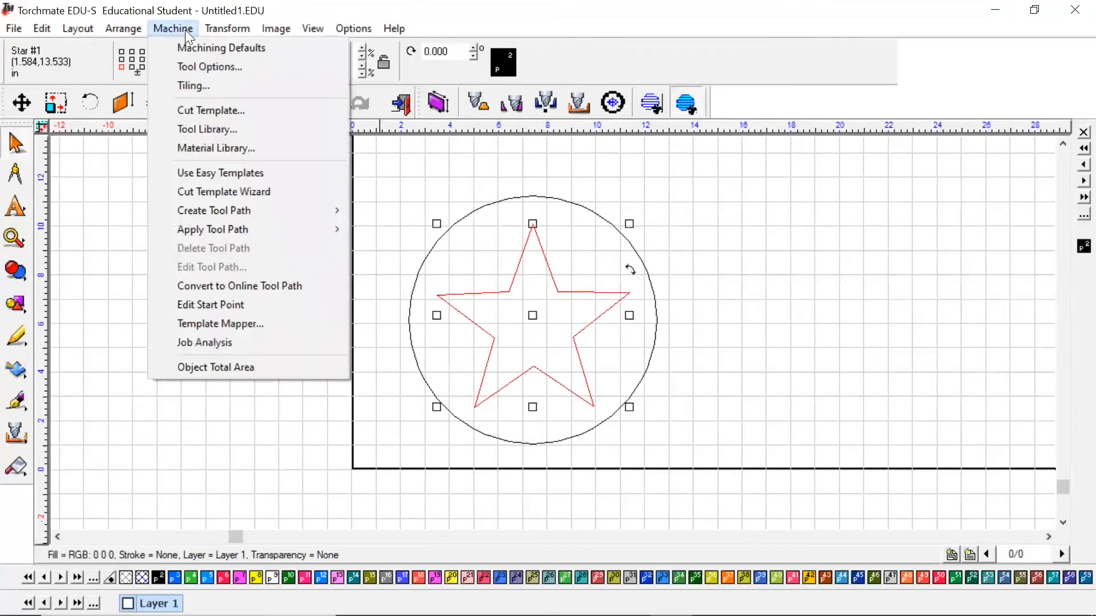
mouse_move(238, 212)
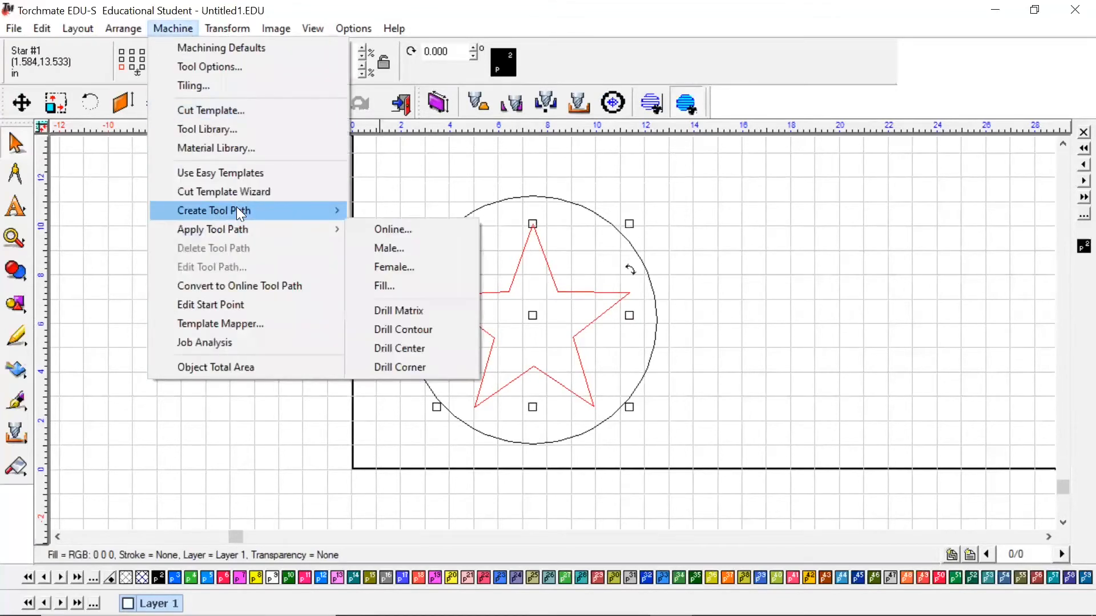
click(411, 248)
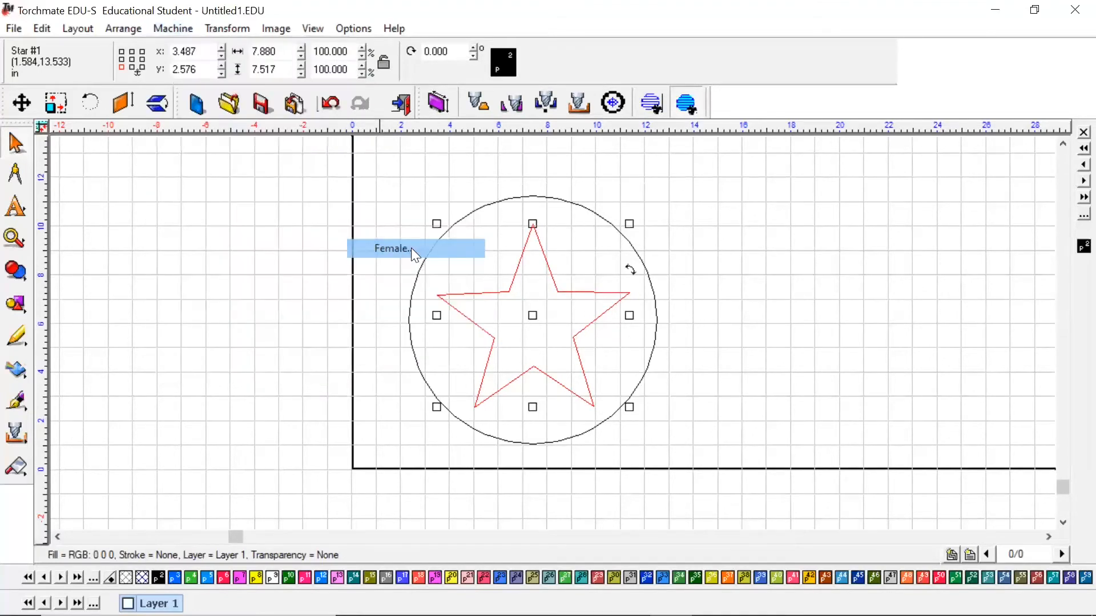
click(424, 127)
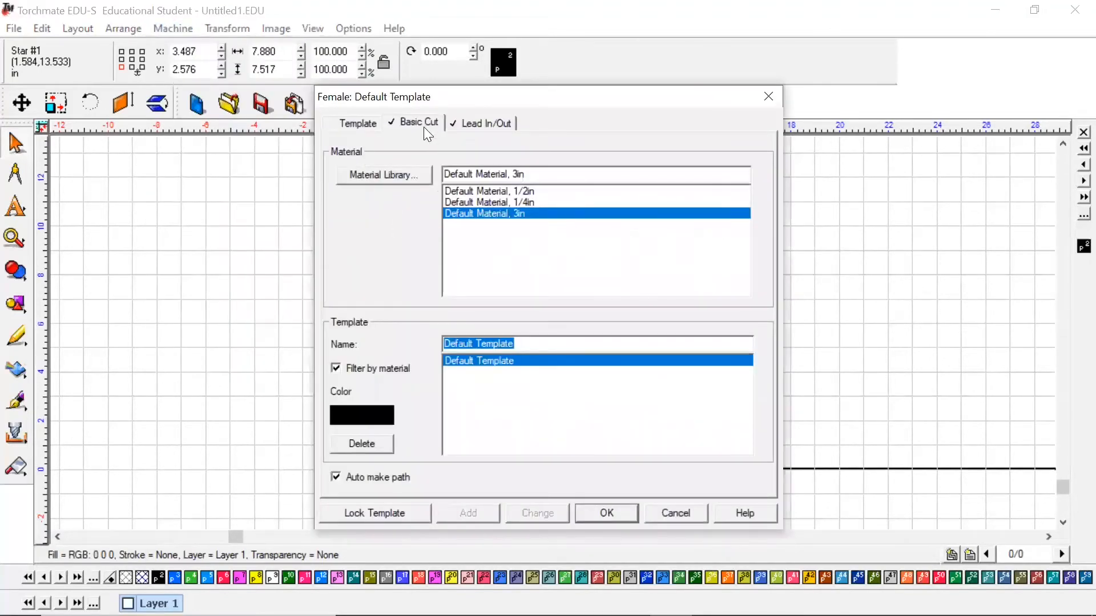
double_click(468, 454)
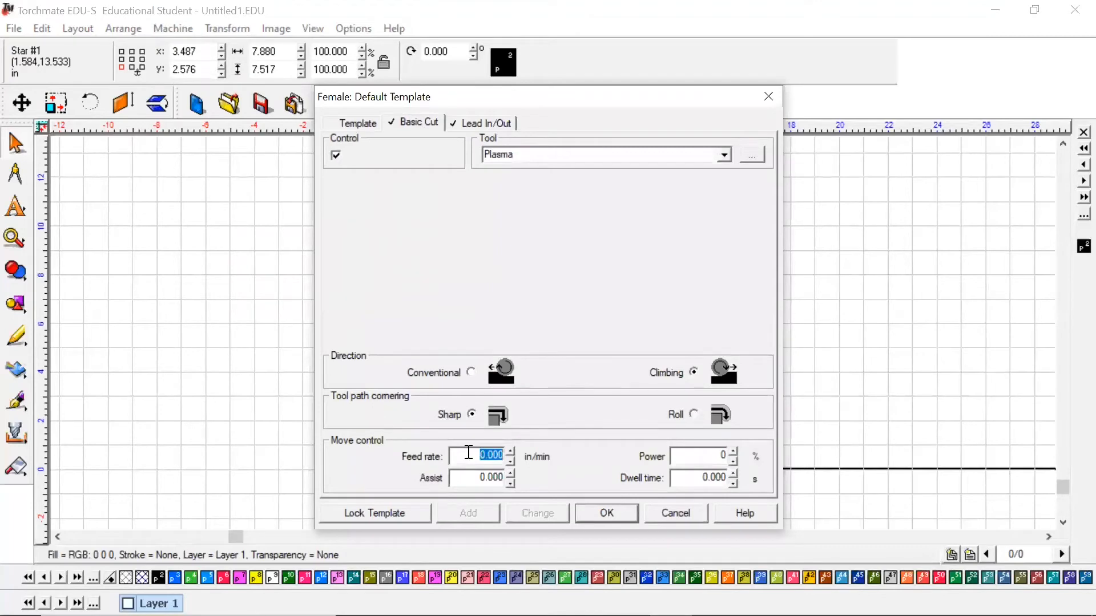
text(100)
click(606, 513)
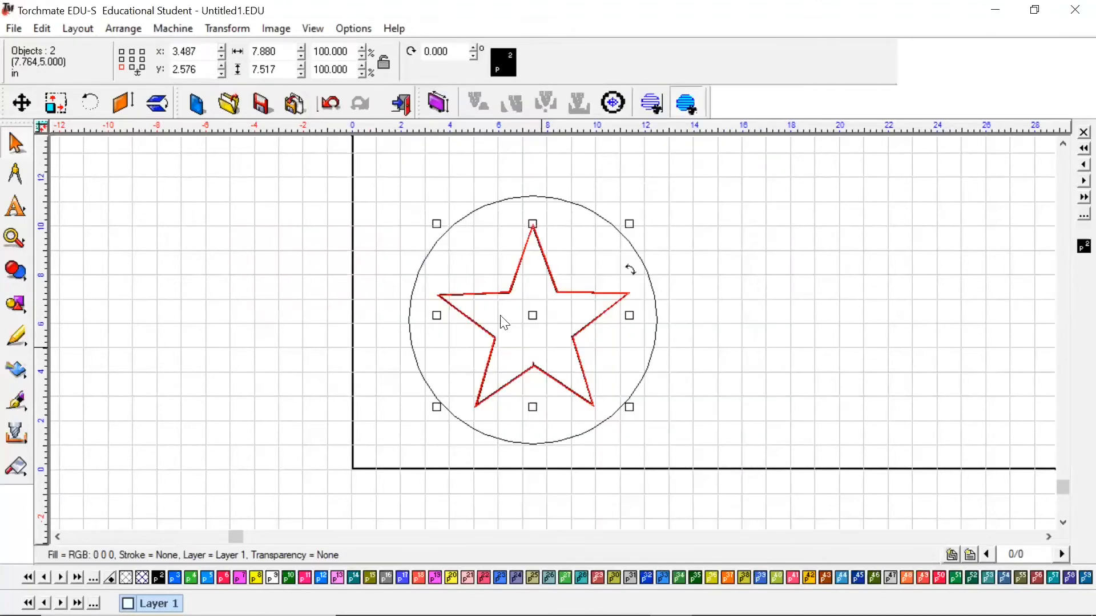
click(526, 329)
Create a male tool path for the circle around the star with the Plasma tool at a feed rate of 100 in/min
scroll(537, 370, up, 3)
scroll(557, 340, up, 1)
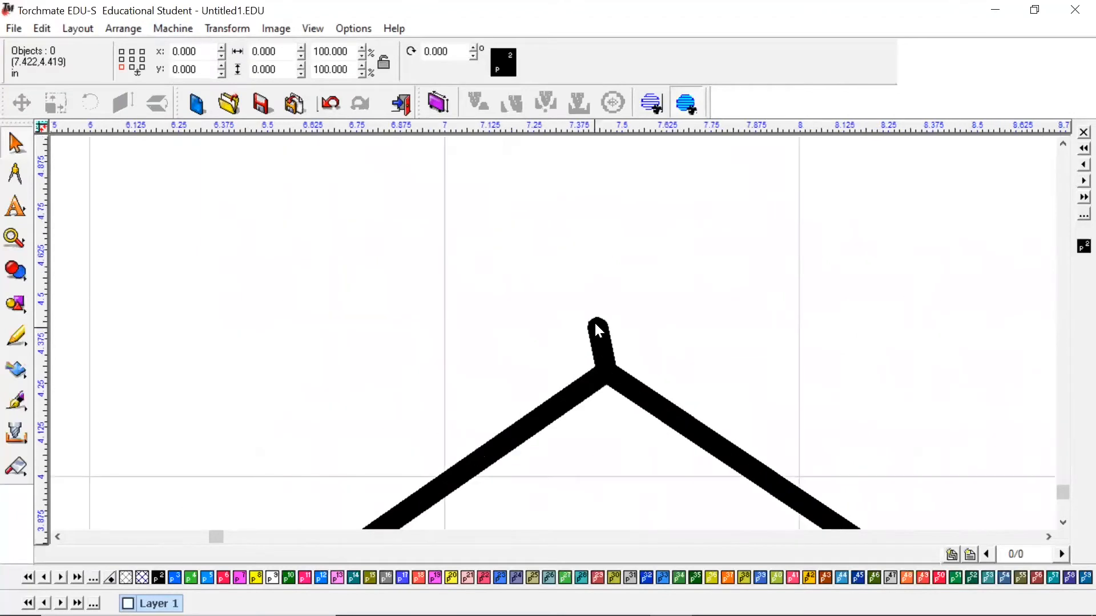
scroll(556, 341, down, 2)
scroll(553, 339, down, 3)
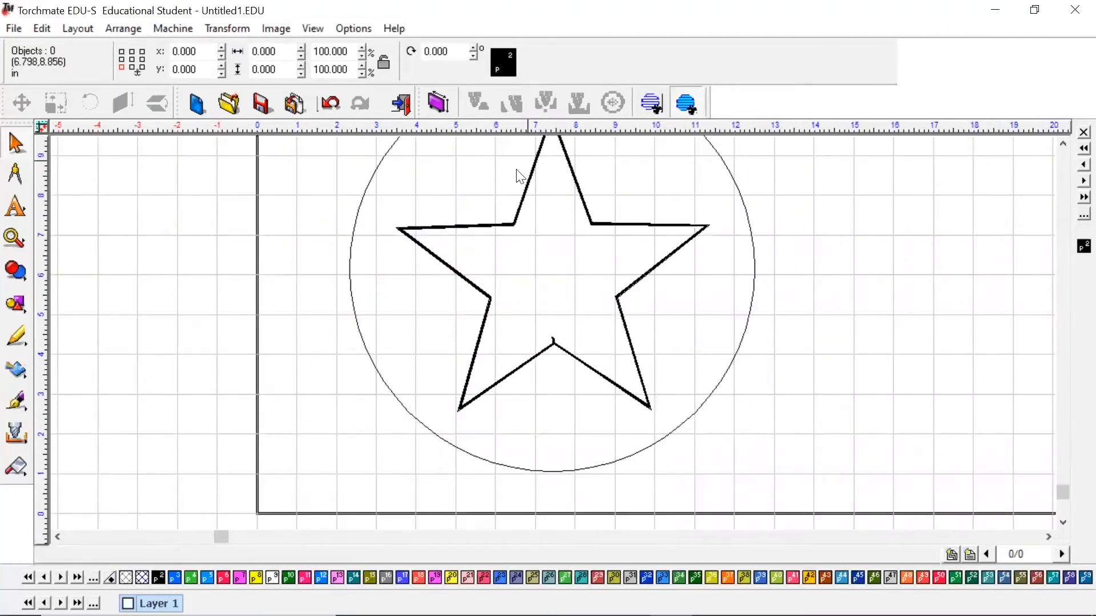
scroll(554, 341, down, 2)
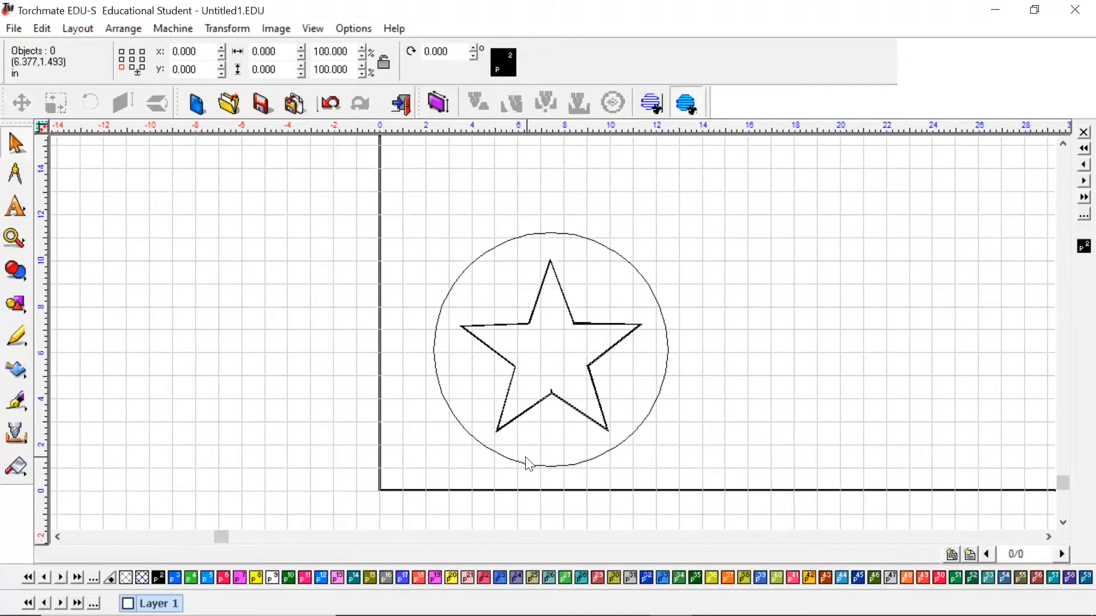
click(510, 459)
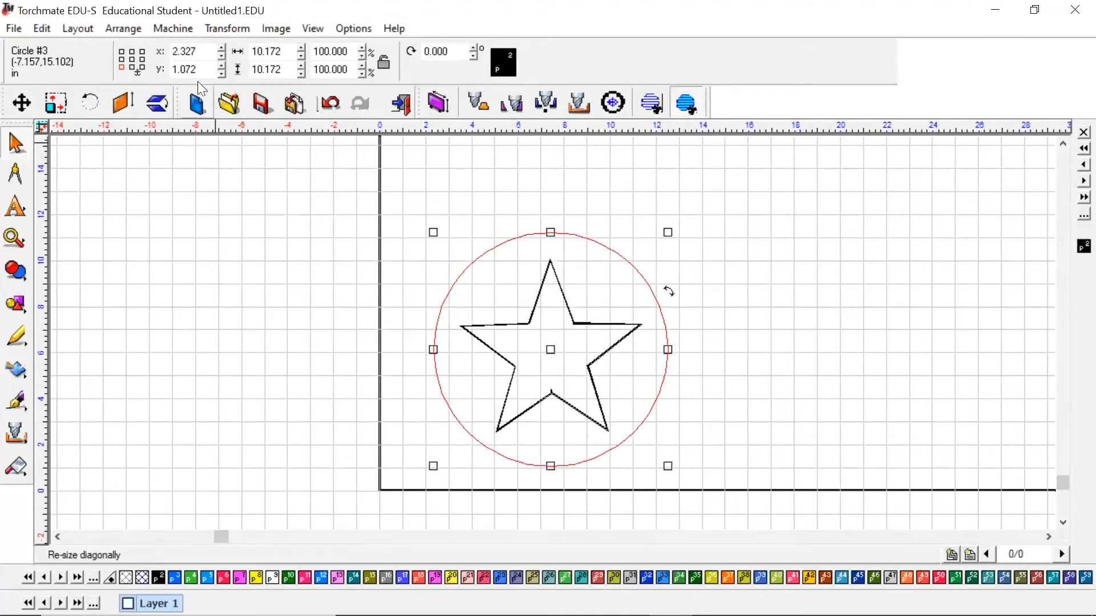
click(174, 32)
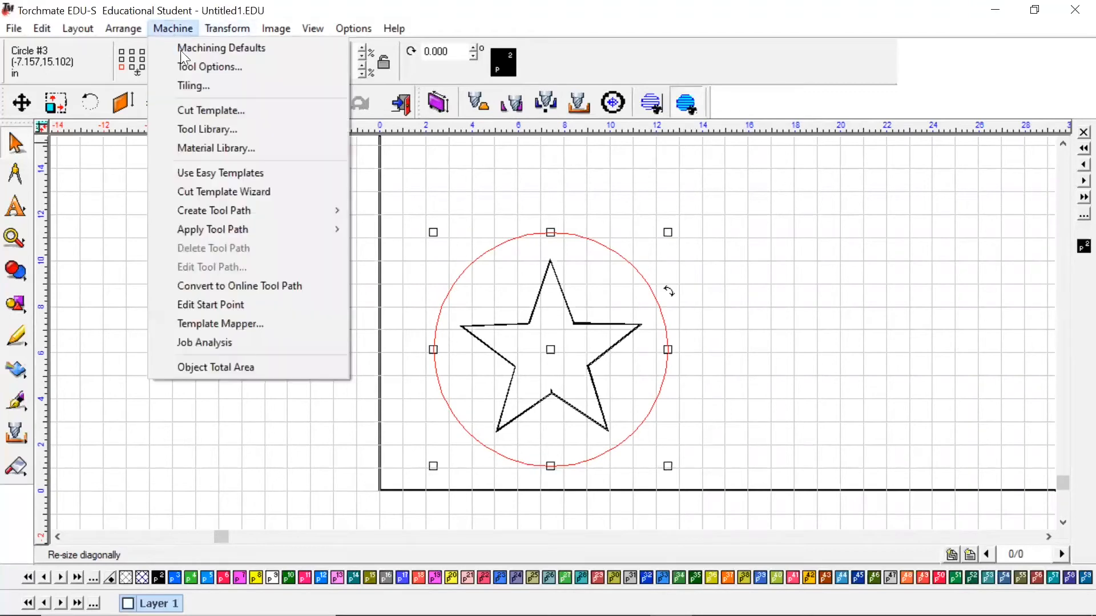
mouse_move(238, 210)
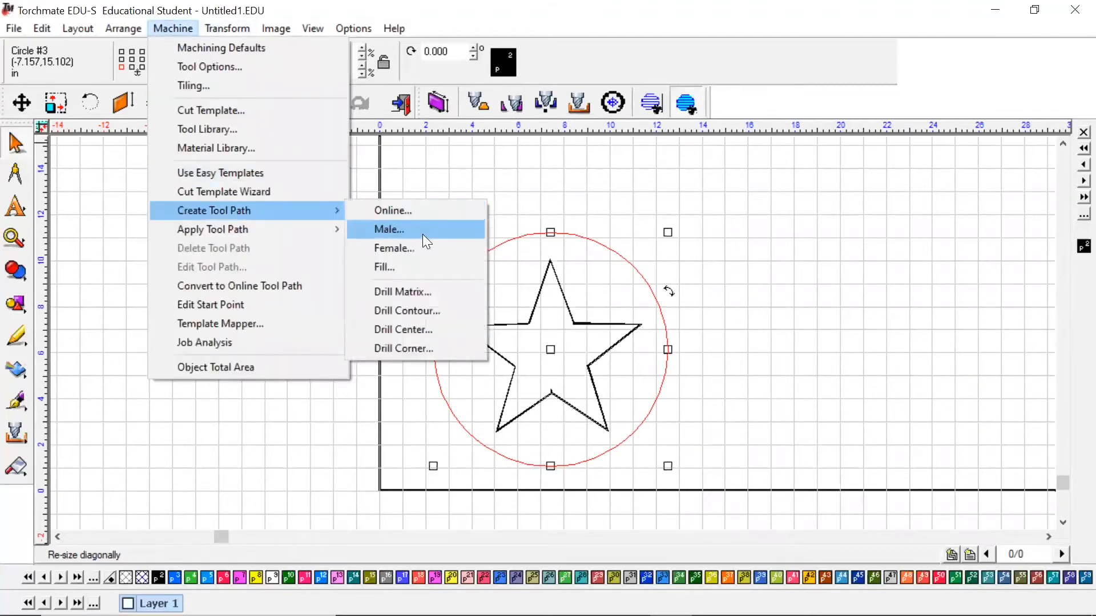
click(422, 234)
click(425, 123)
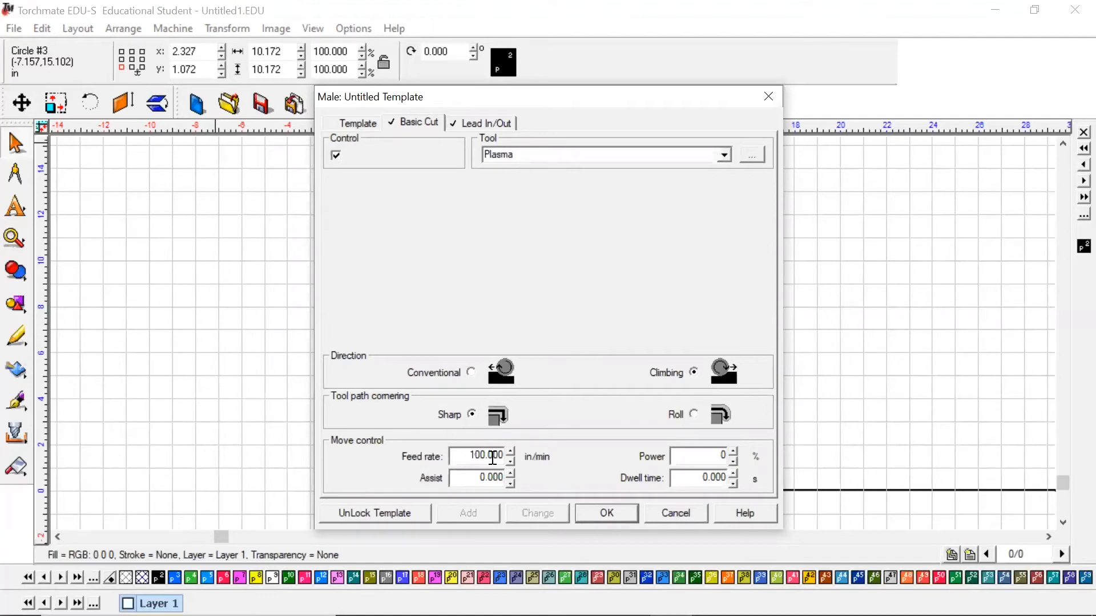
click(607, 513)
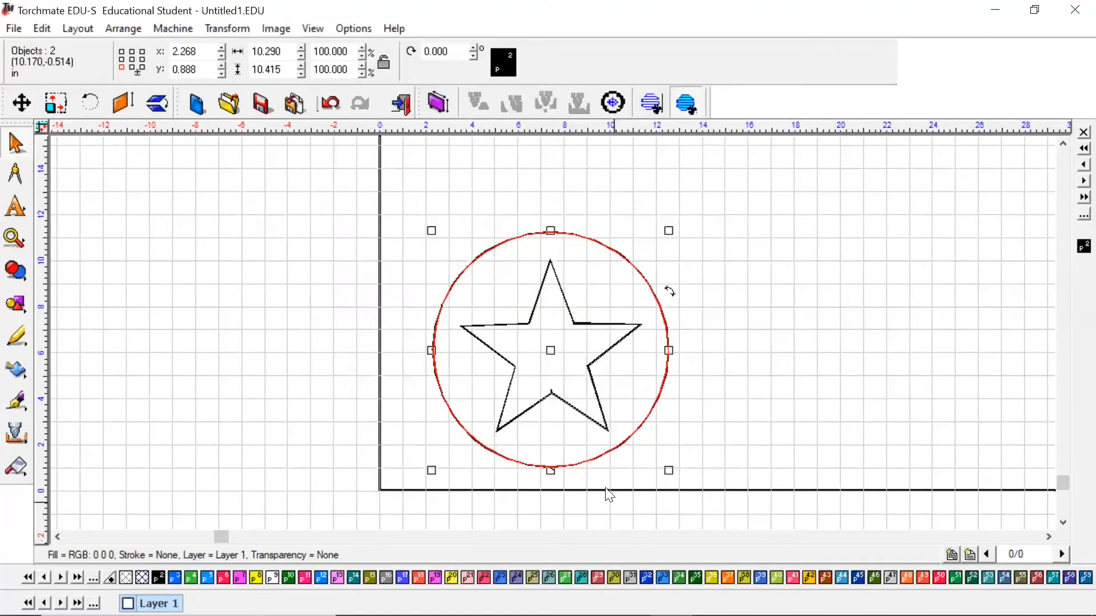
Select the star, circle and their tool paths and open Sequence by List, limited to tool paths only
scroll(548, 464, up, 2)
scroll(559, 339, up, 3)
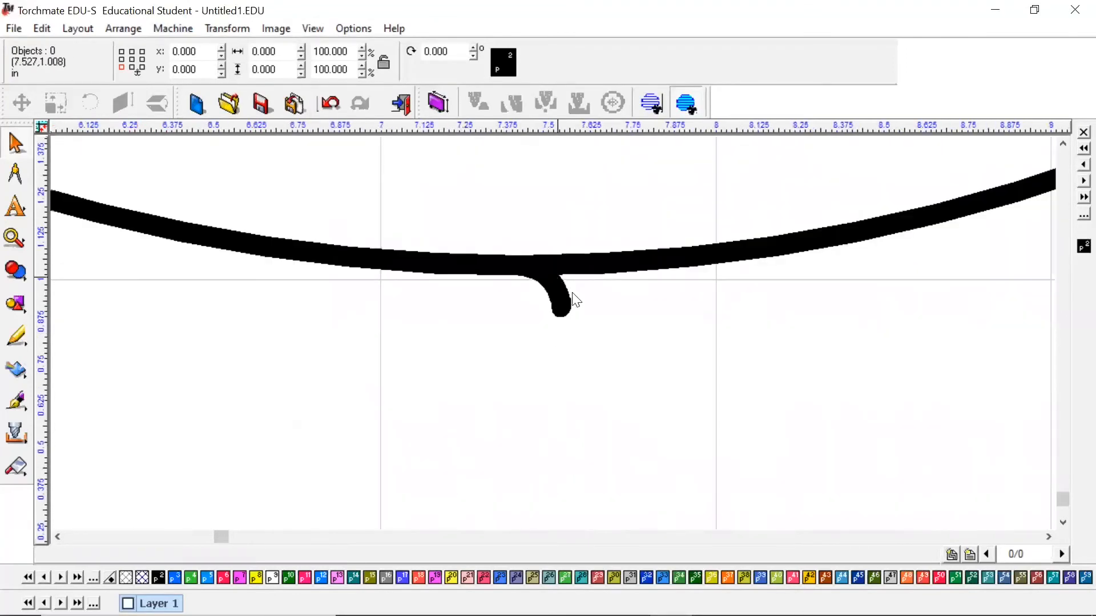
scroll(561, 310, down, 4)
scroll(550, 331, down, 3)
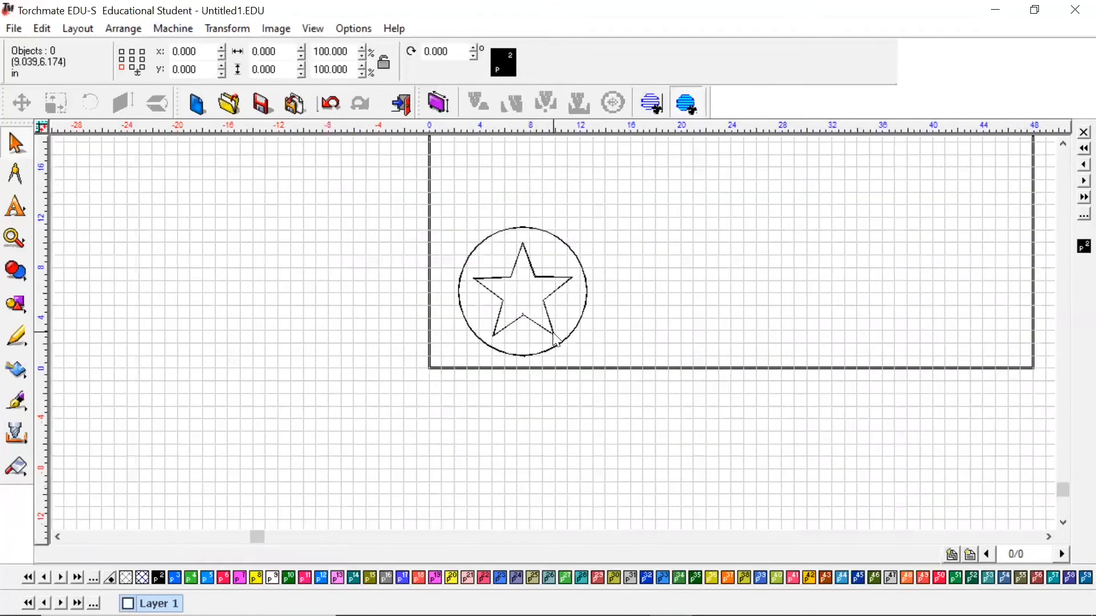
scroll(553, 332, up, 2)
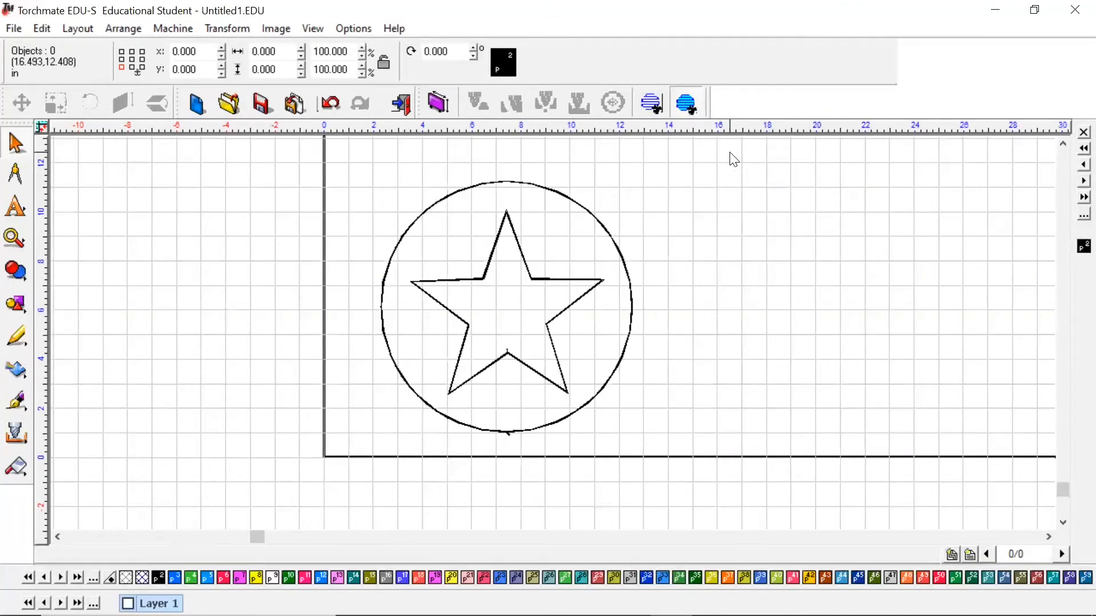
drag(730, 153, 340, 496)
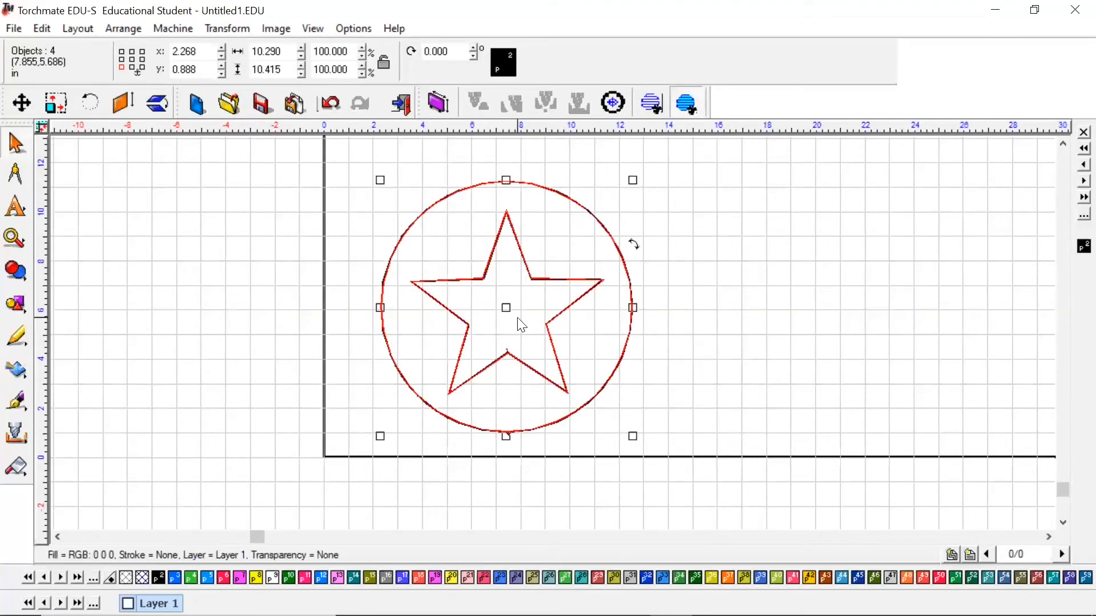
click(83, 33)
mouse_move(140, 195)
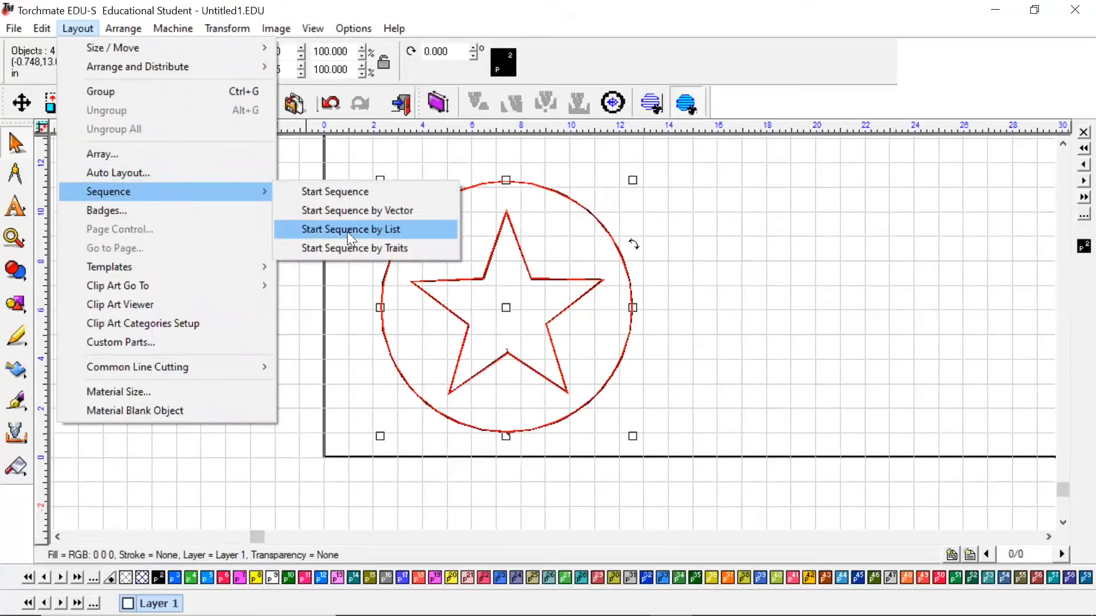
click(427, 231)
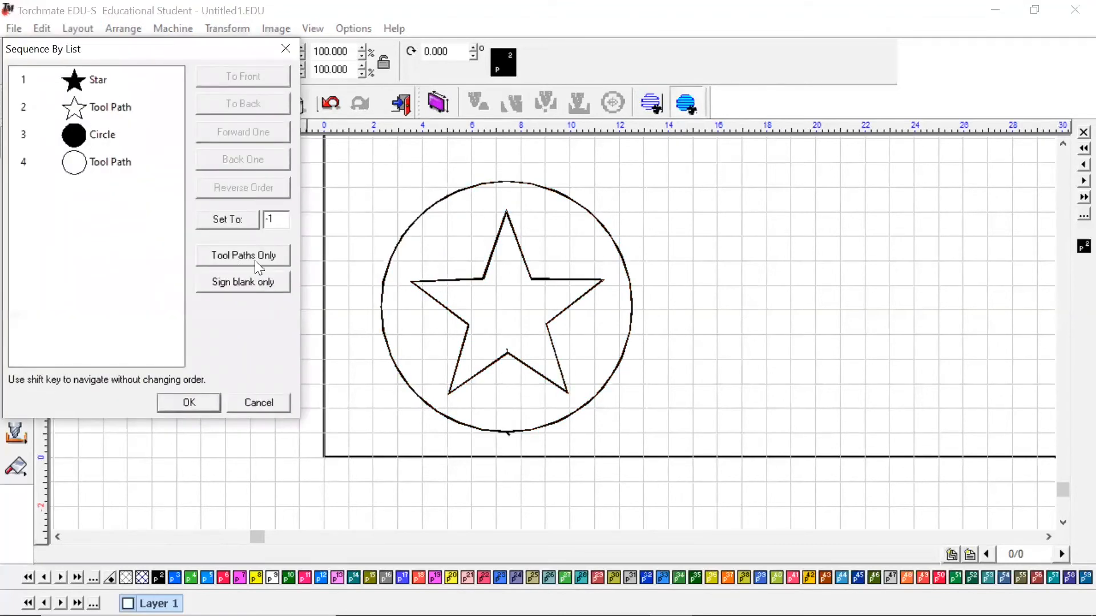
click(240, 254)
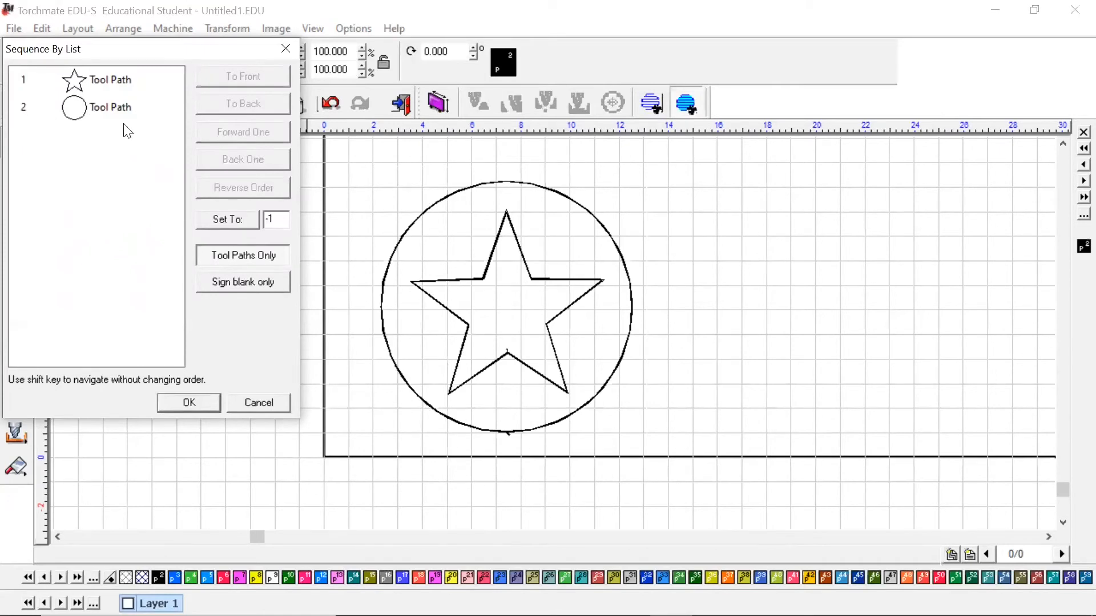
Try putting the circle's tool path first in the cutting sequence, return it to second after the star, and accept the order
click(89, 110)
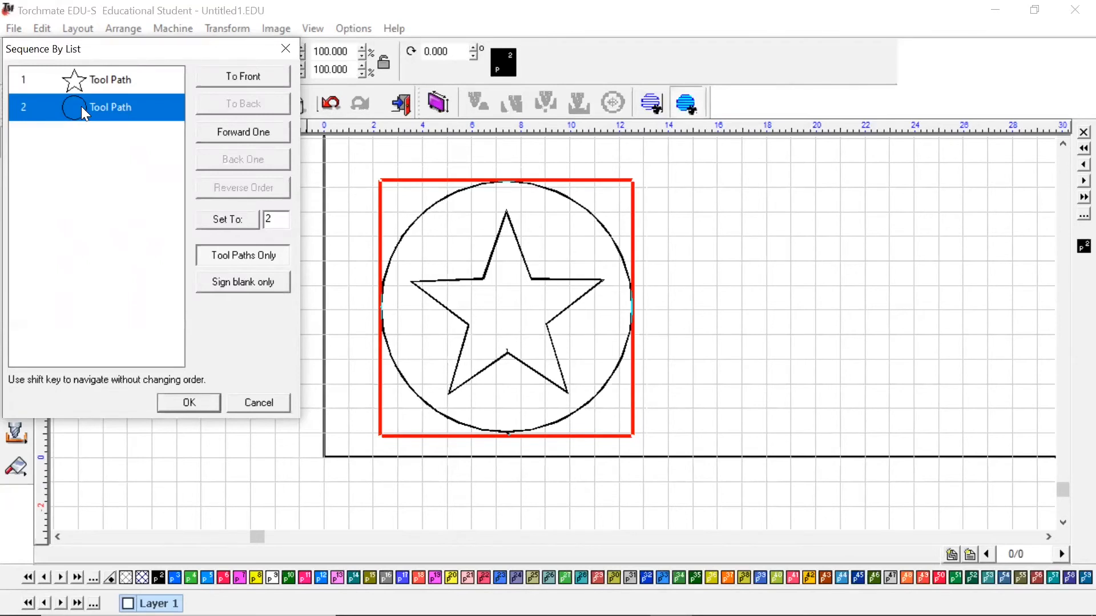
drag(79, 103, 76, 90)
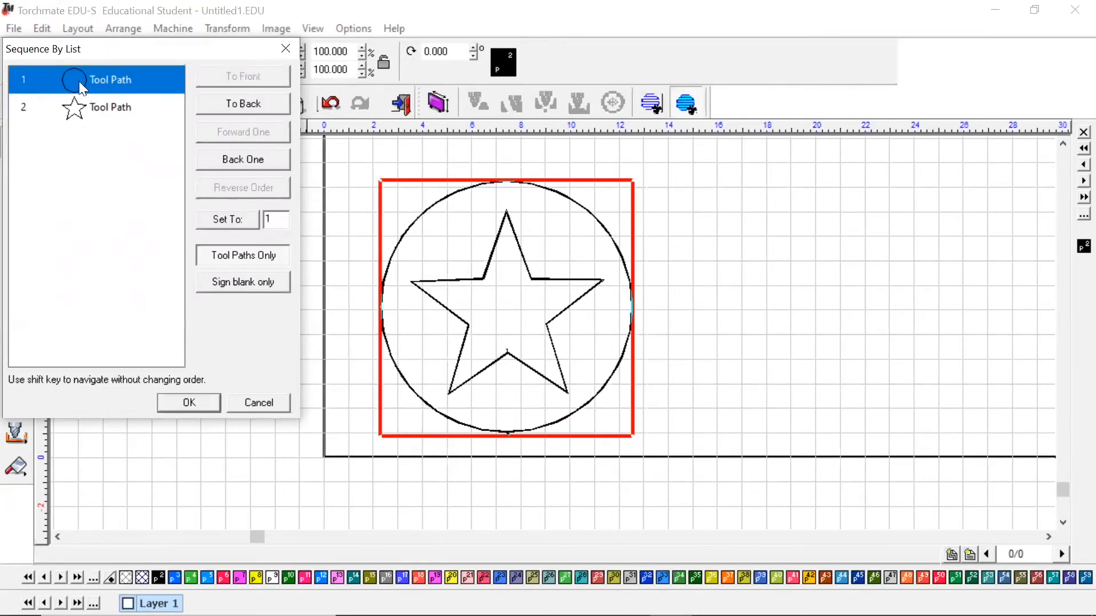
click(69, 117)
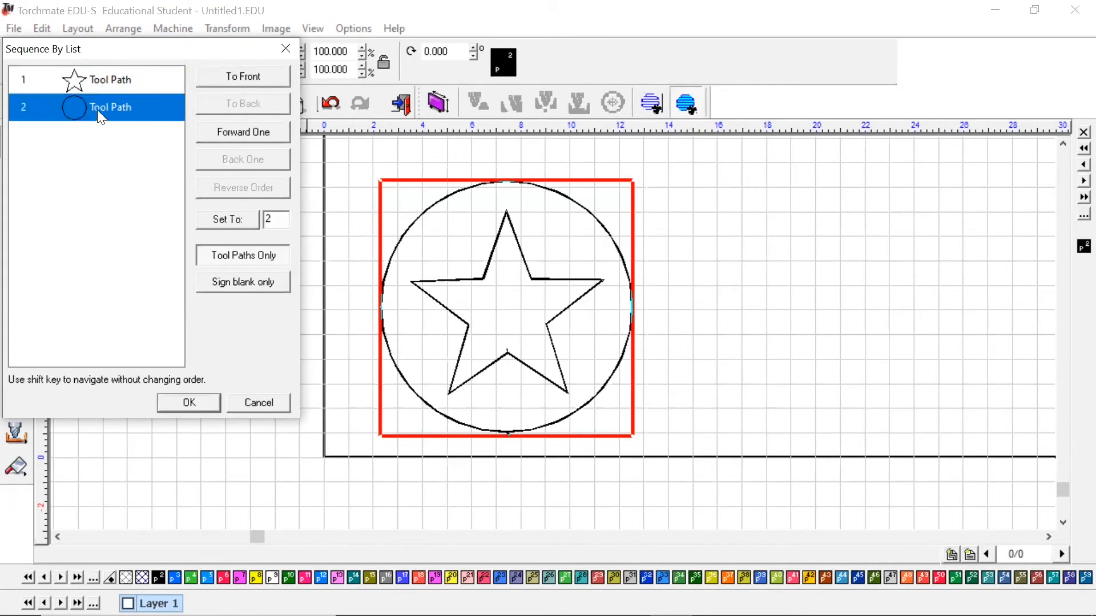
click(66, 195)
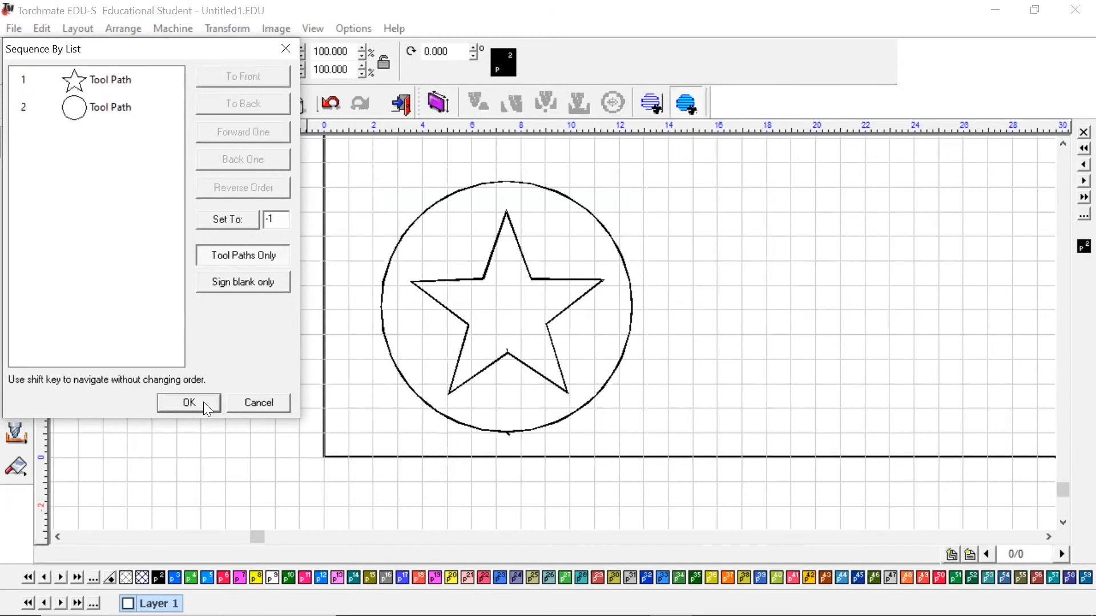
click(189, 403)
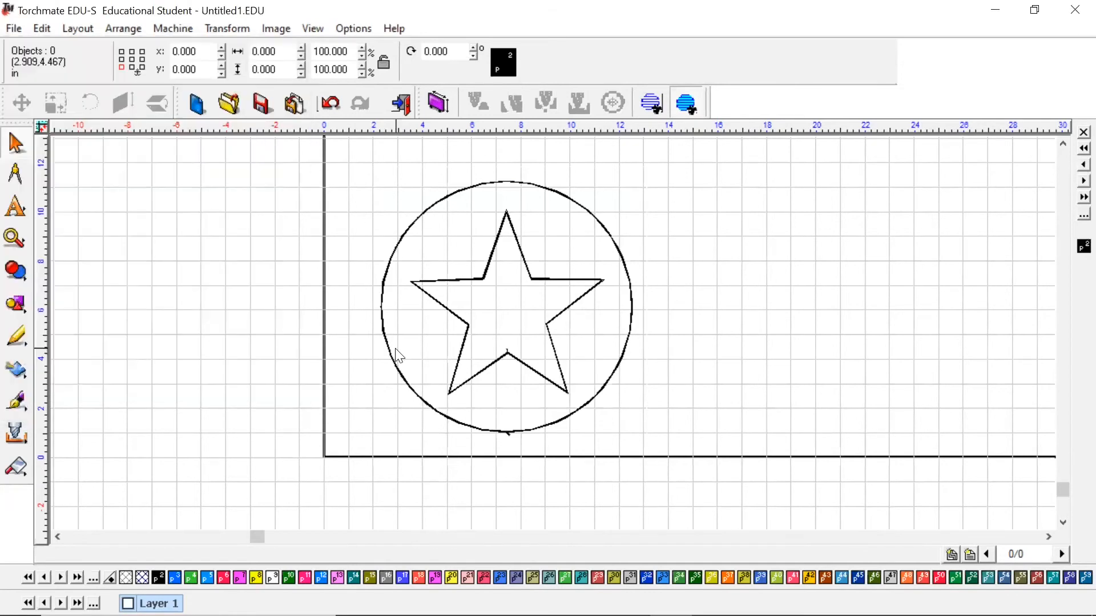
Delete the tool paths of the star and the circle, keeping both original outlines
scroll(506, 356, up, 4)
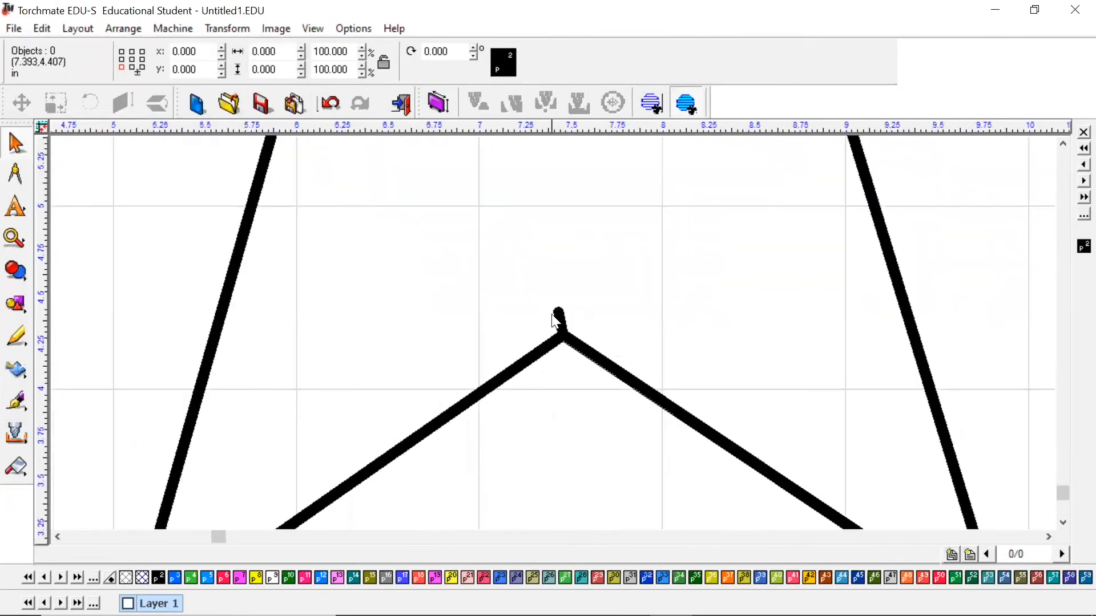
click(556, 313)
click(555, 313)
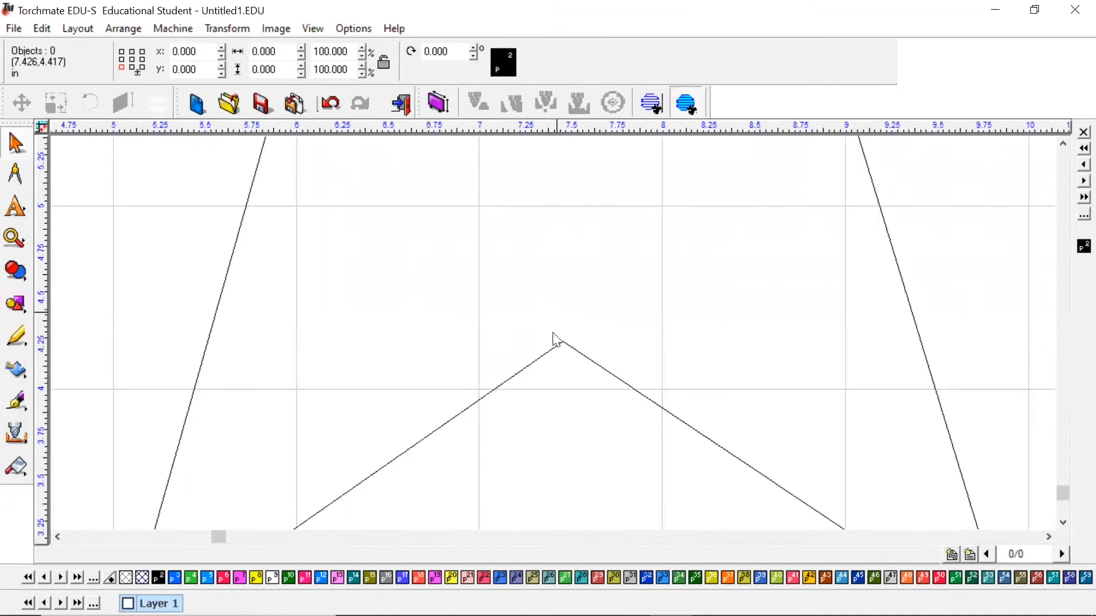
scroll(557, 343, down, 4)
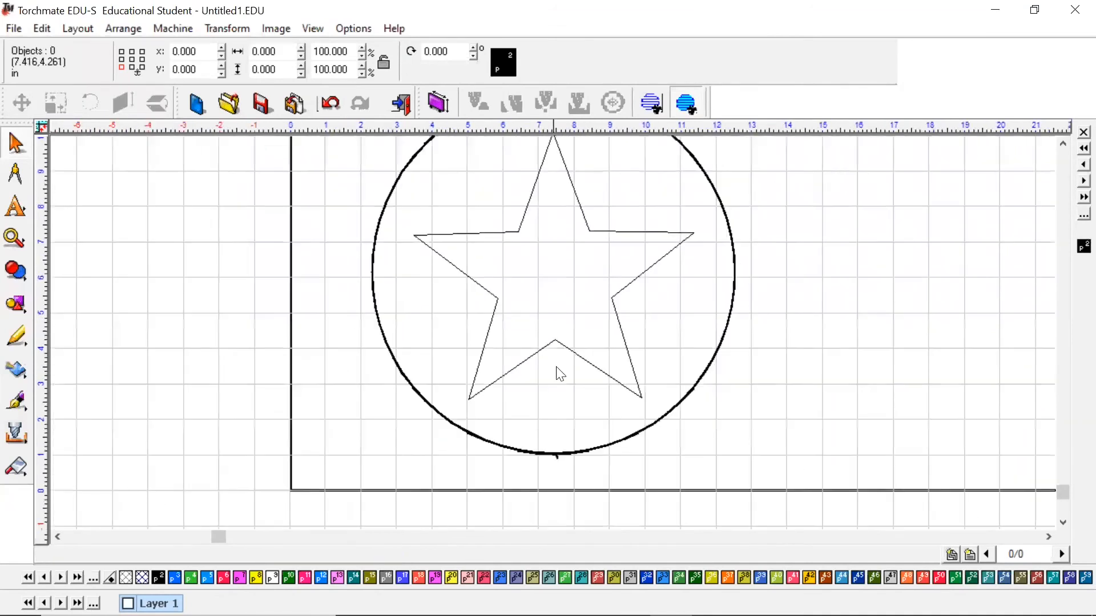
click(555, 453)
click(543, 283)
scroll(550, 319, down, 2)
scroll(553, 333, up, 1)
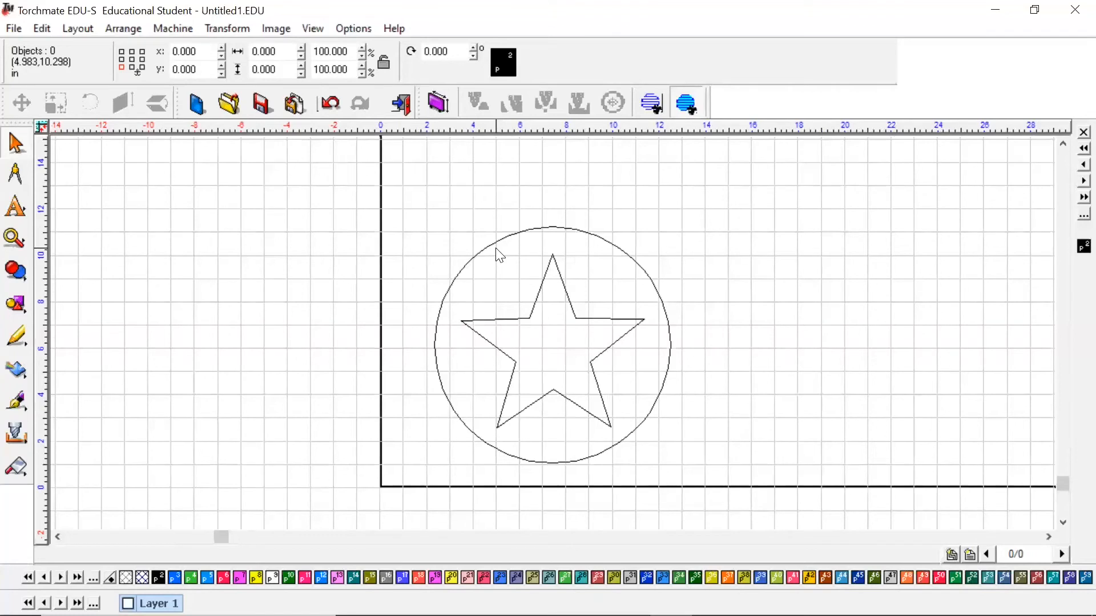
Toggle the display between filled and outline to examine how the separate star and circle render
key(F9)
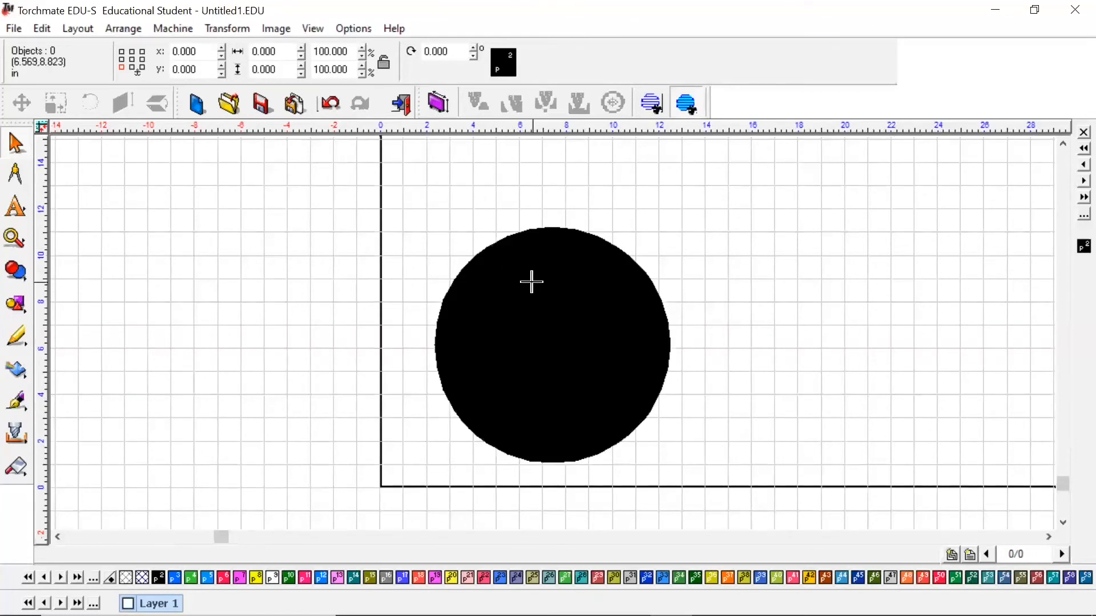
key(F9)
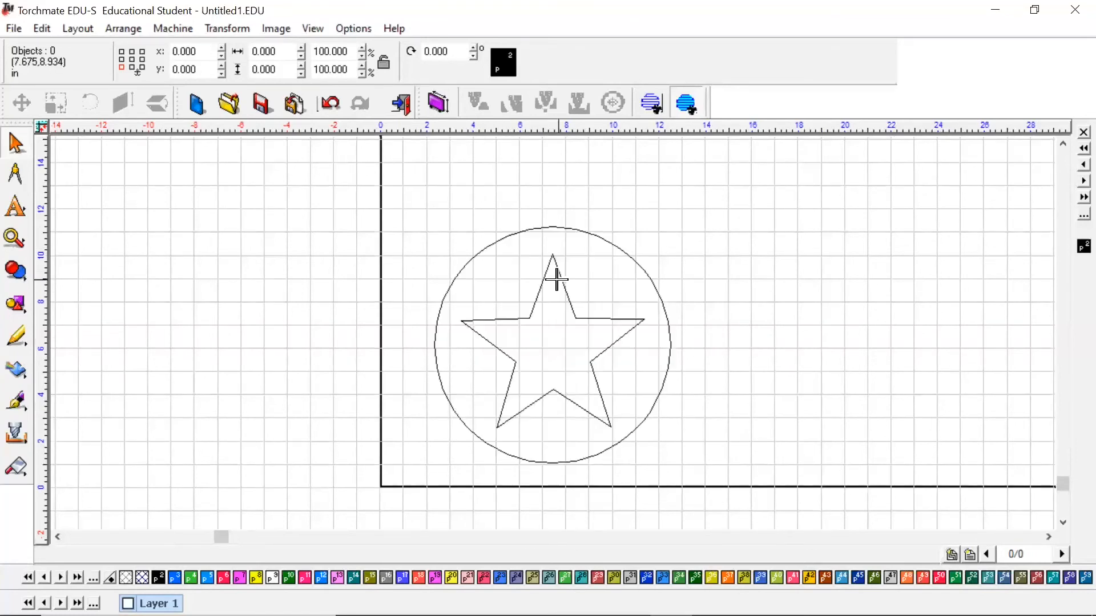
click(610, 318)
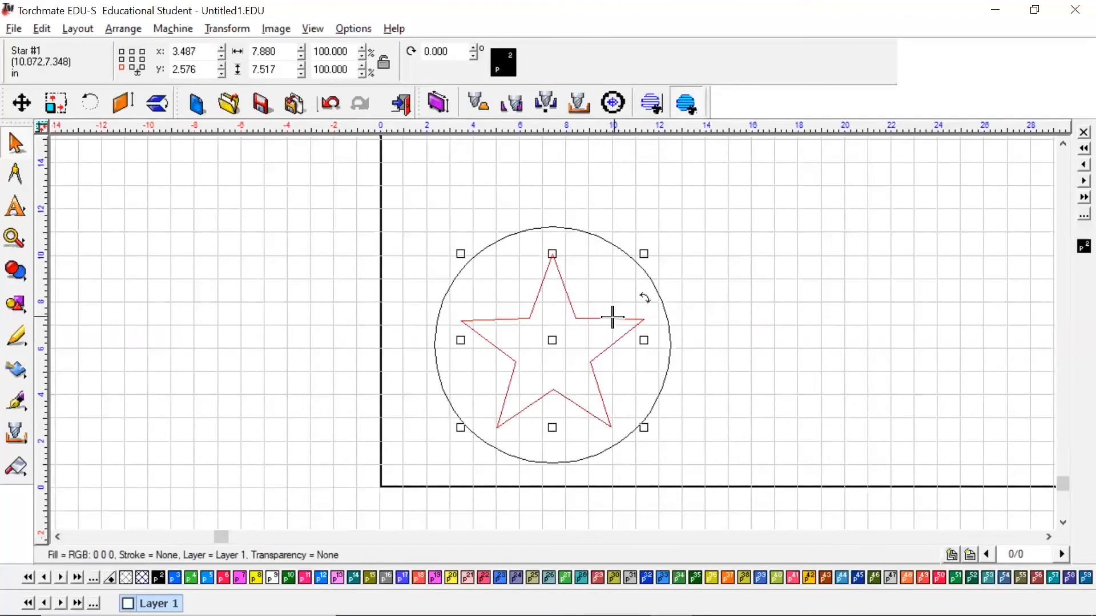
key(F9)
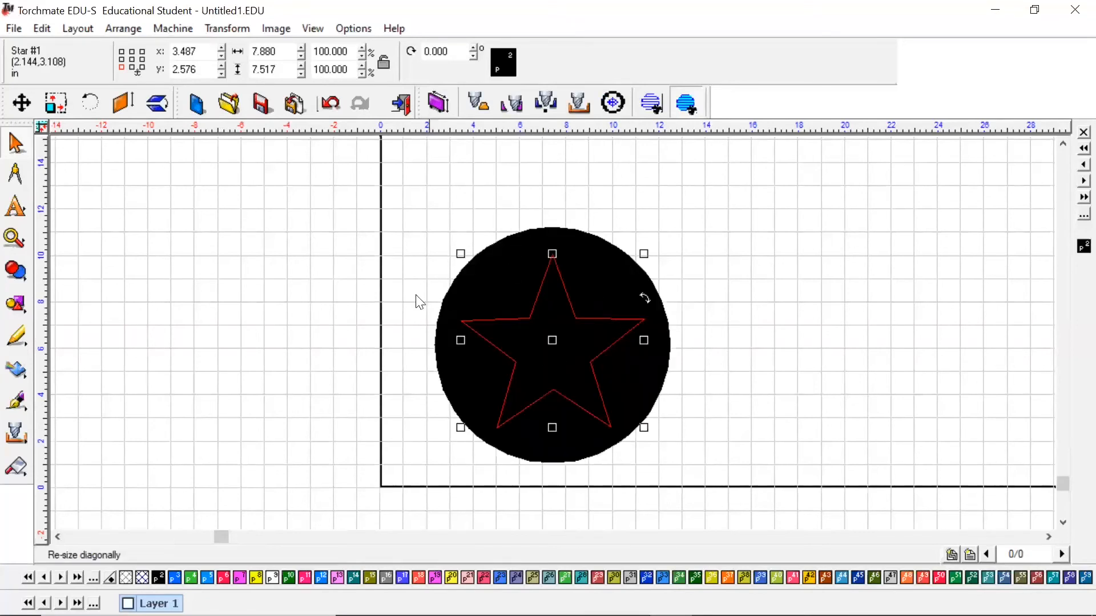
click(750, 326)
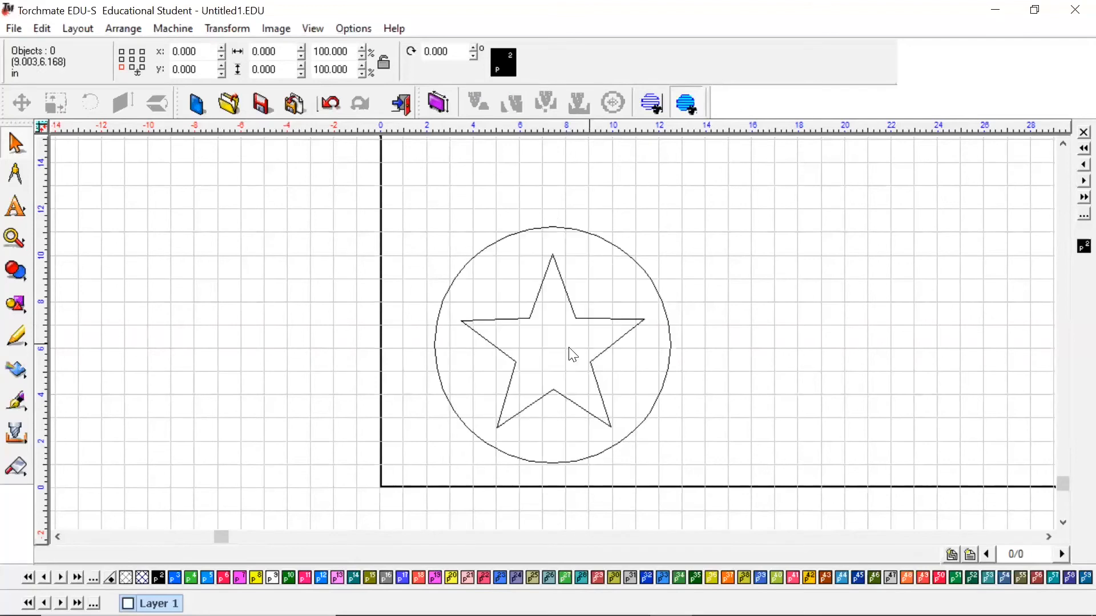
Join the star and circle outlines with Connect Path, keeping the default allowable error, and check the result in filled display
click(569, 344)
click(566, 344)
click(572, 315)
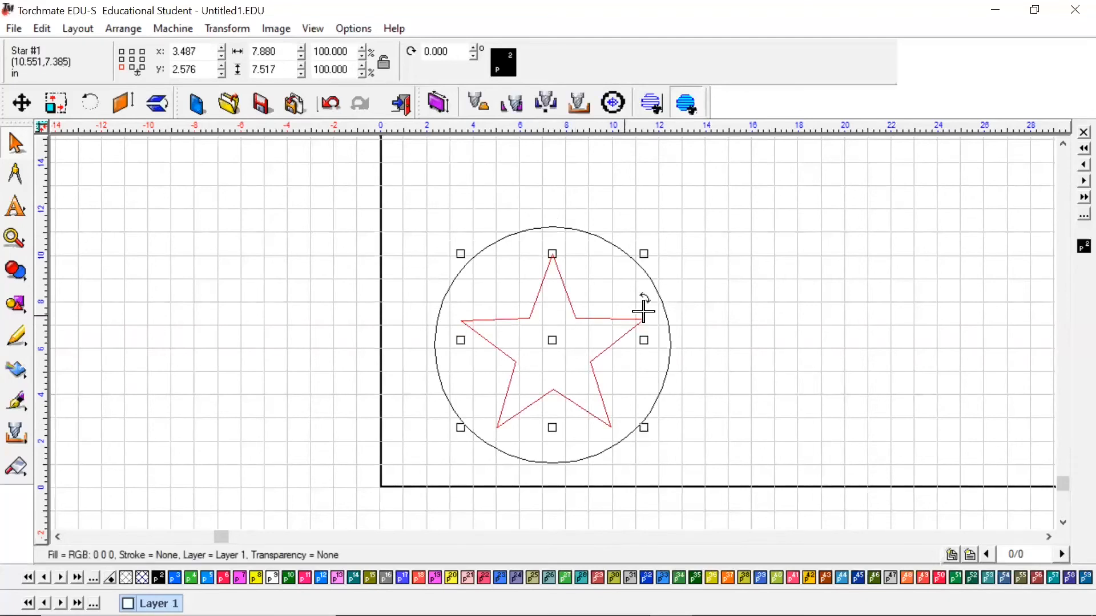
shift+click(650, 288)
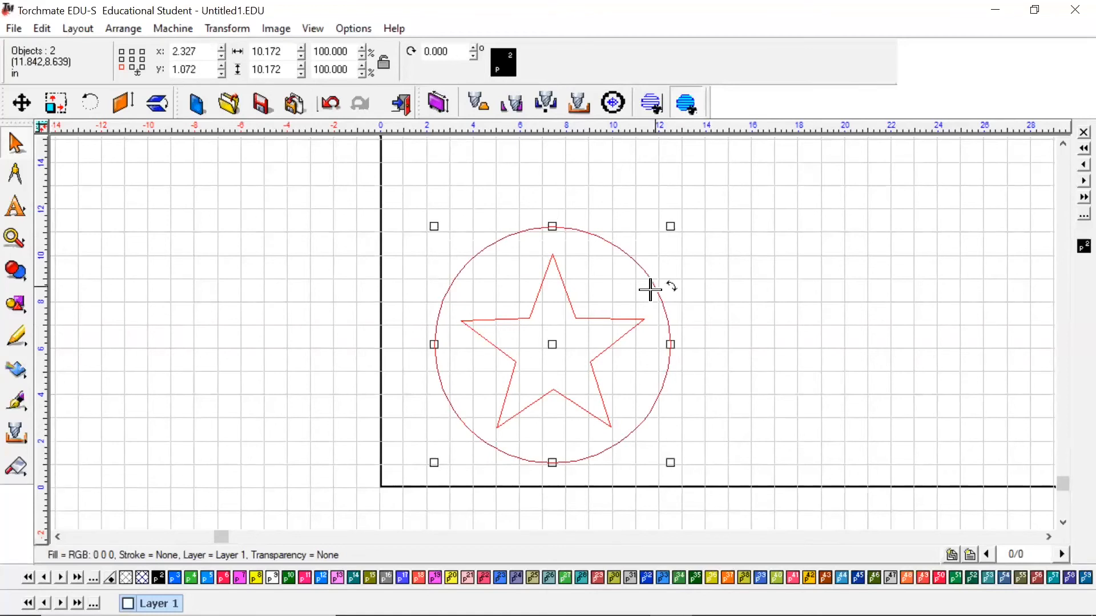
click(121, 30)
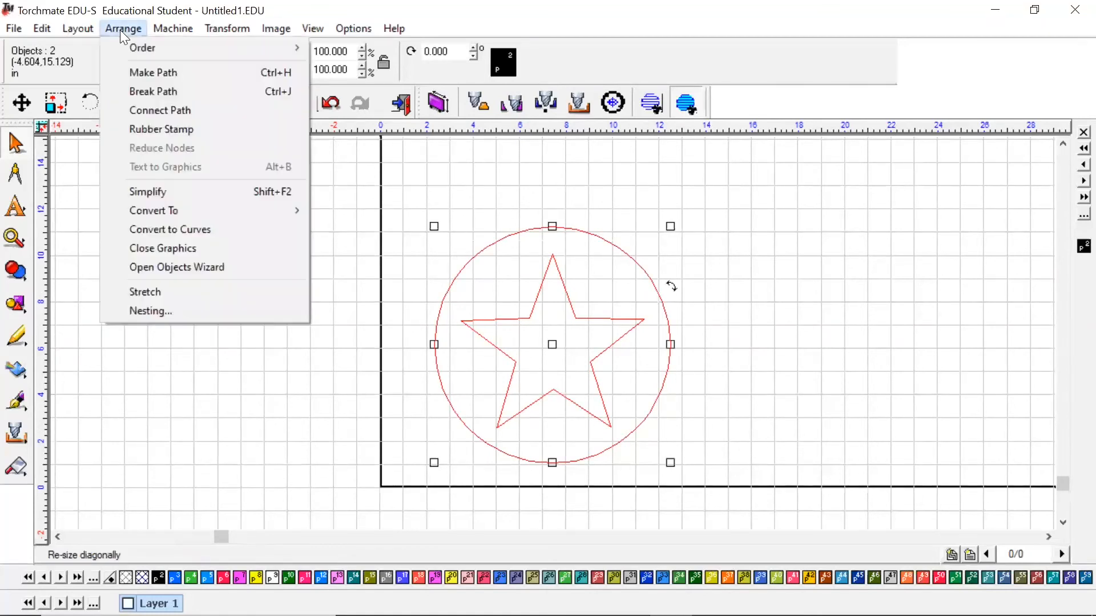
click(177, 108)
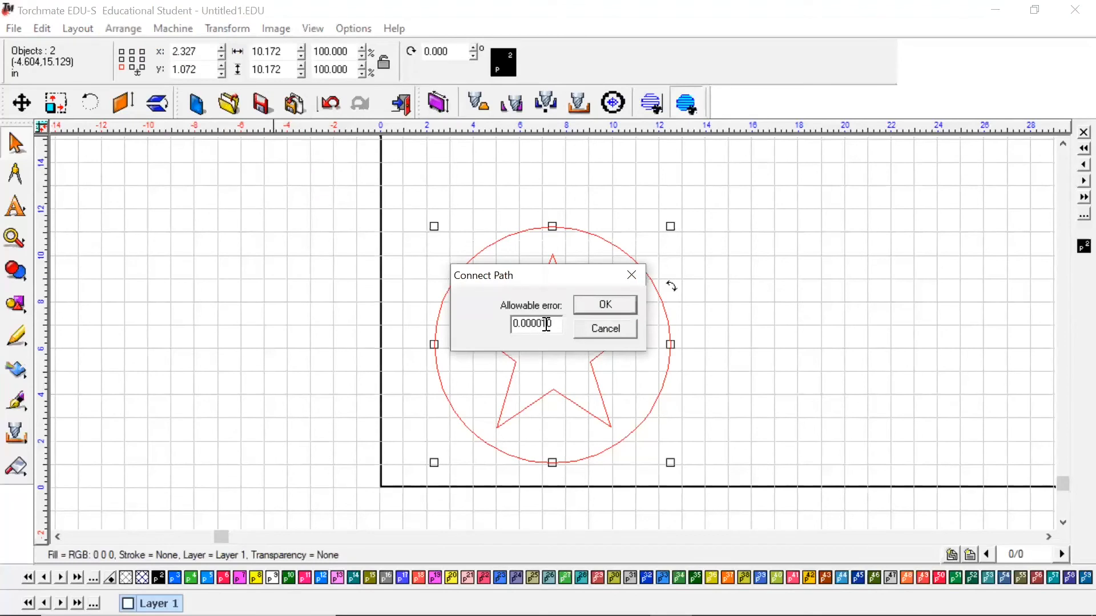
click(620, 306)
key(F10)
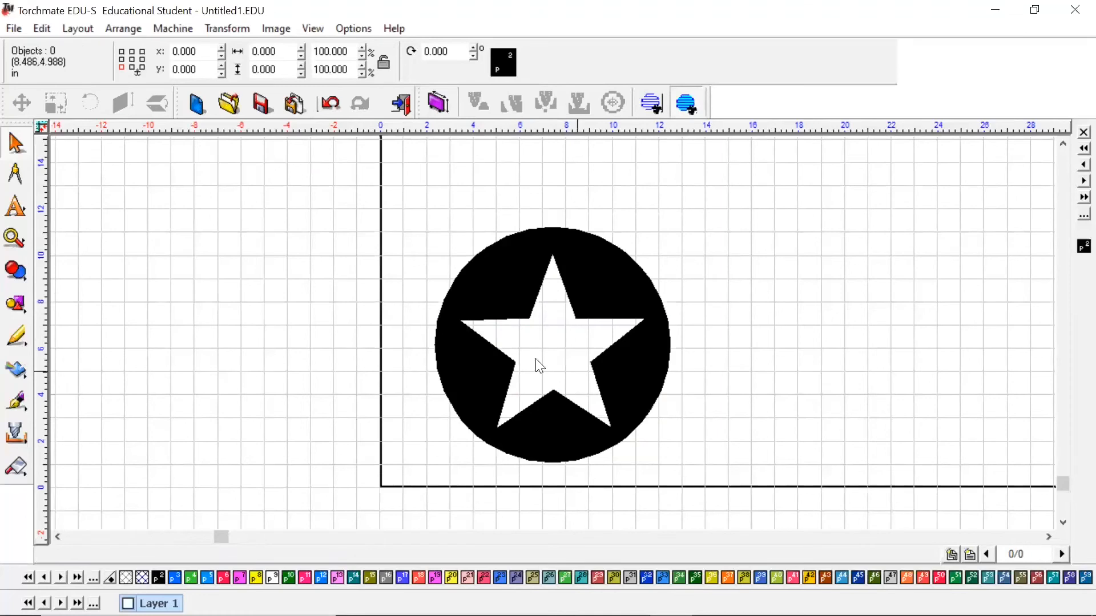
key(F9)
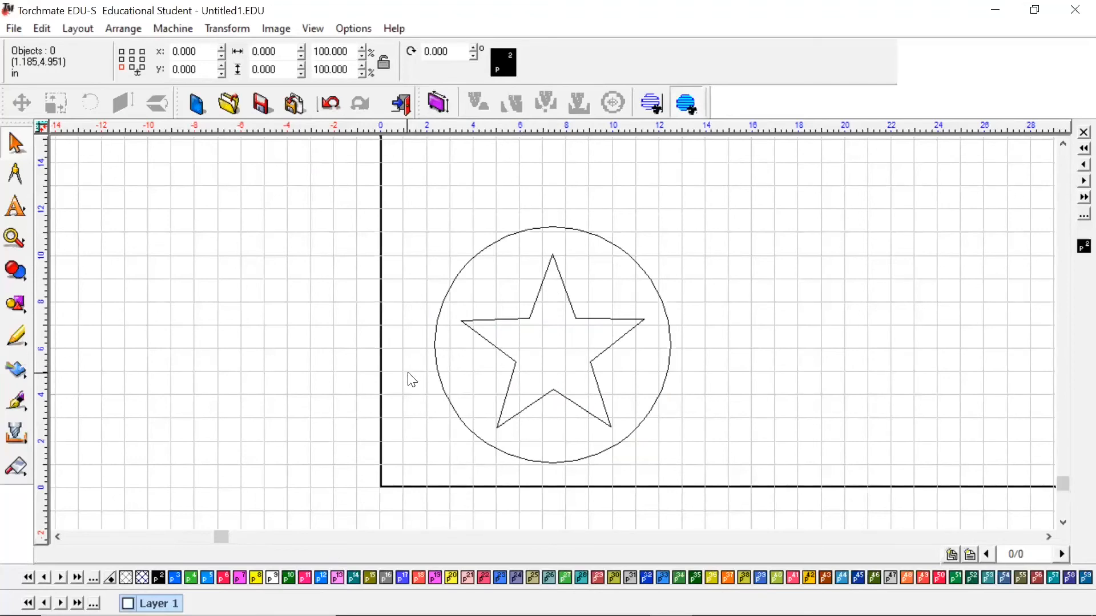
Create a male tool path for the joined star and circle shape with the Plasma tool at a feed rate of 100 in/min
click(573, 284)
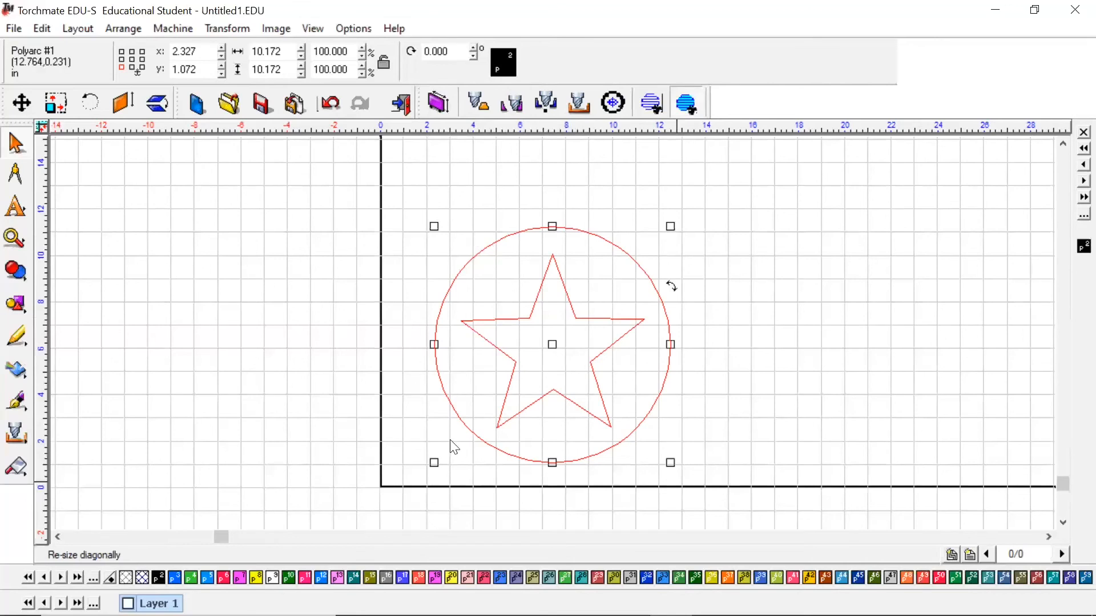
click(171, 28)
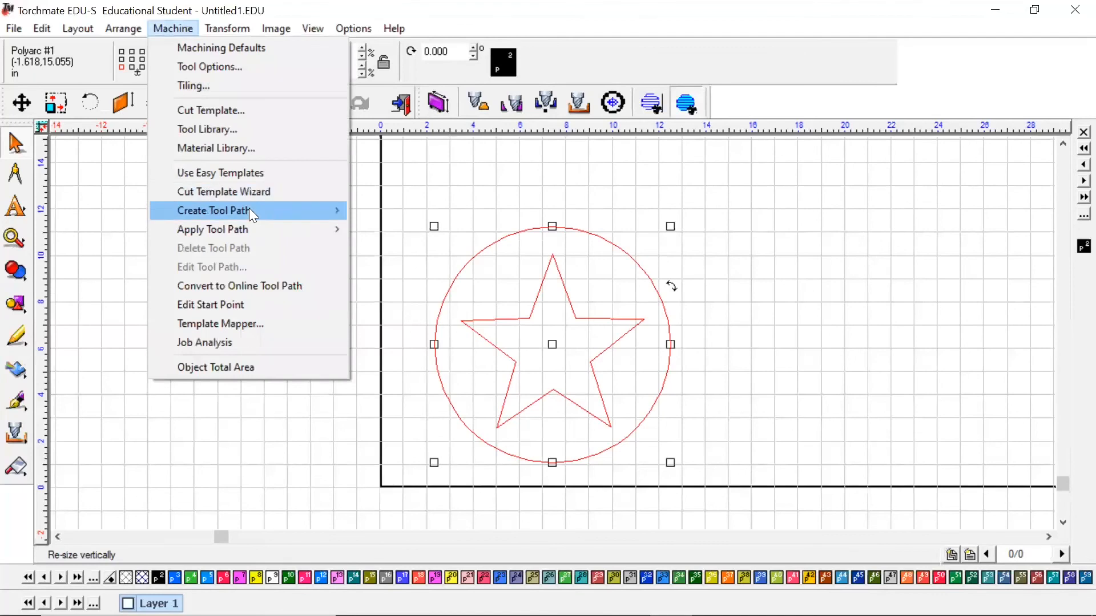
mouse_move(249, 209)
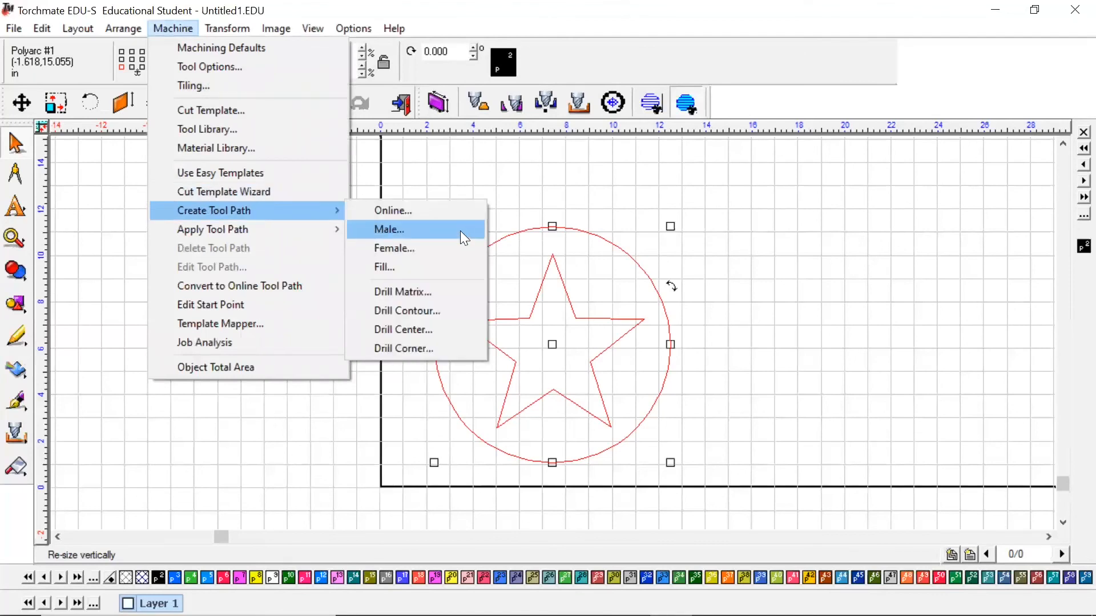
click(460, 230)
click(414, 124)
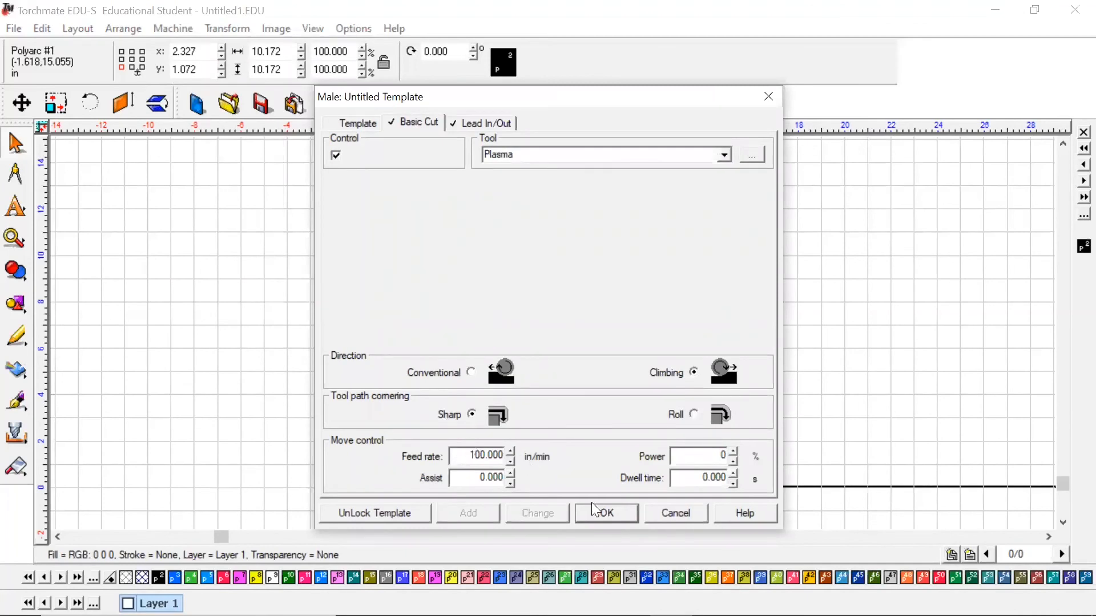
click(603, 514)
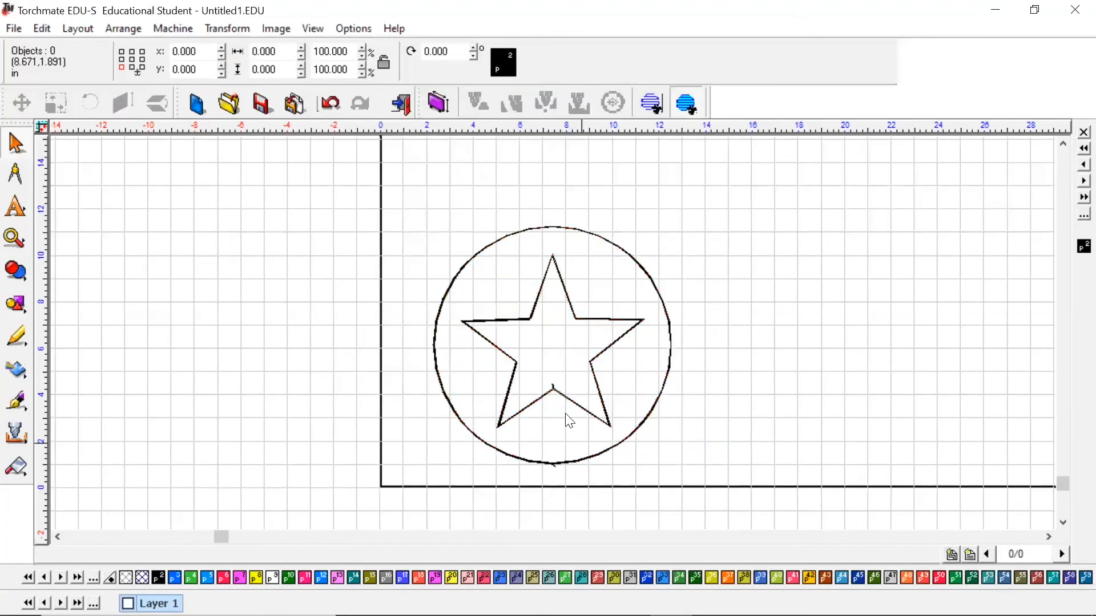
Examine the lead-ins on the circle and star, and review the joined shape's cutting sequence by list with tool paths only
scroll(552, 333, up, 4)
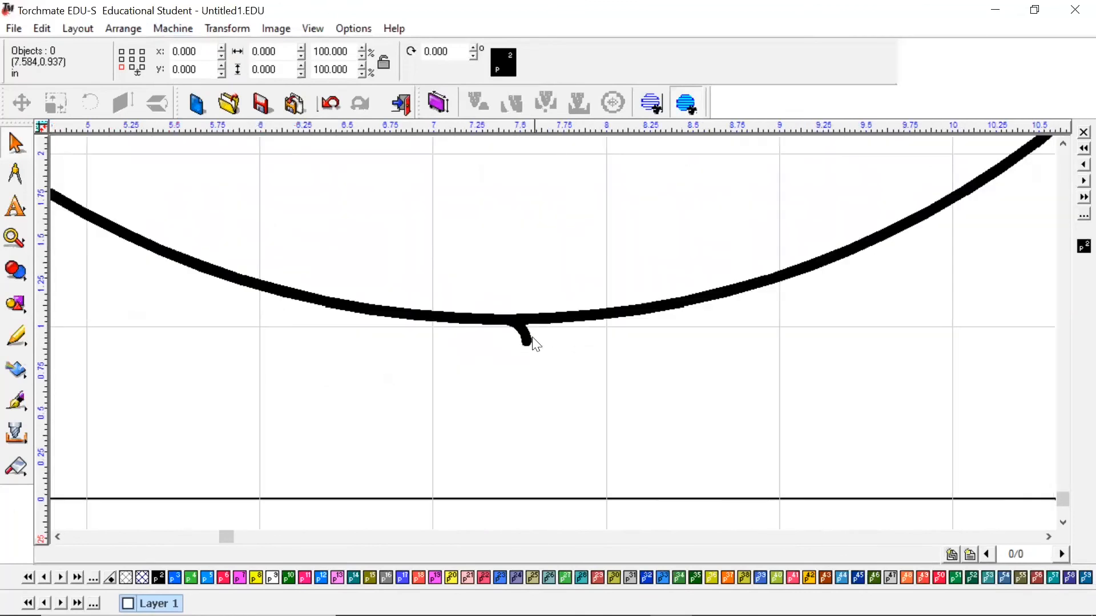
scroll(548, 286, down, 3)
scroll(551, 303, up, 2)
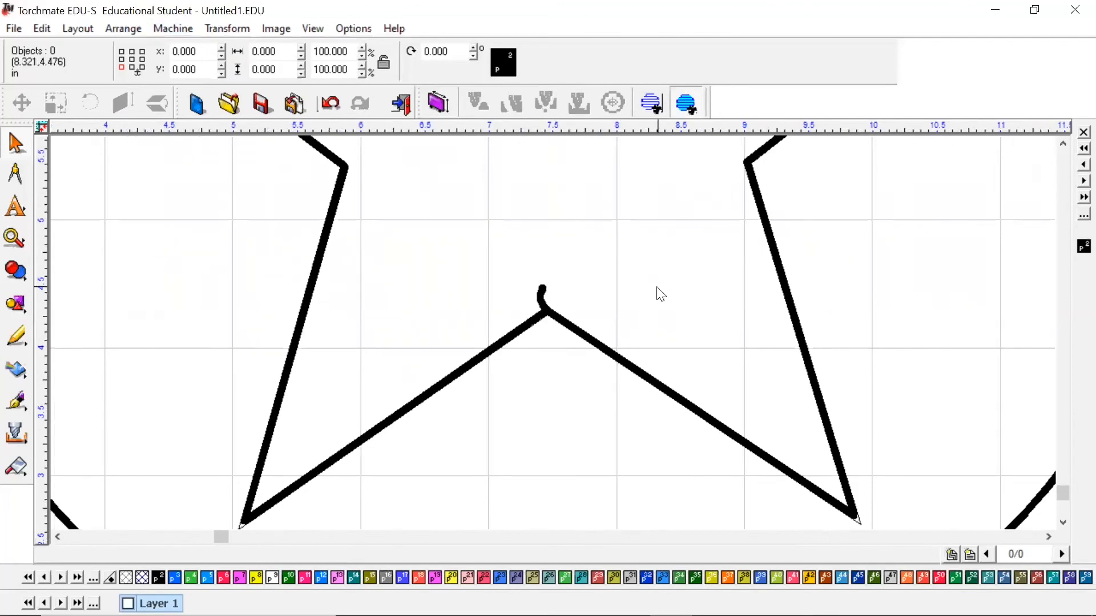
scroll(661, 294, down, 5)
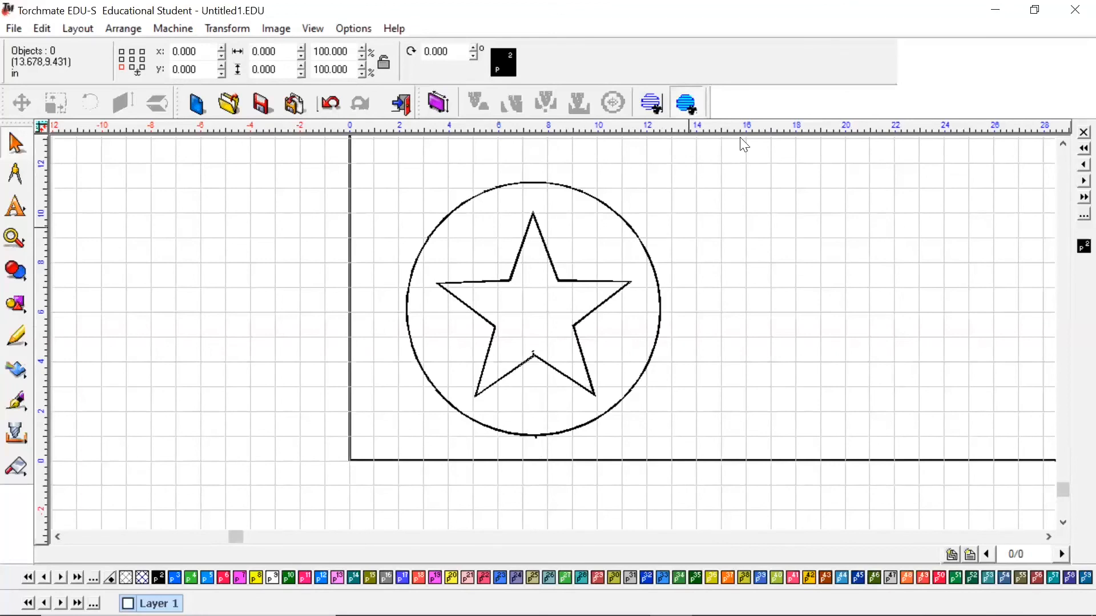
drag(741, 142, 350, 482)
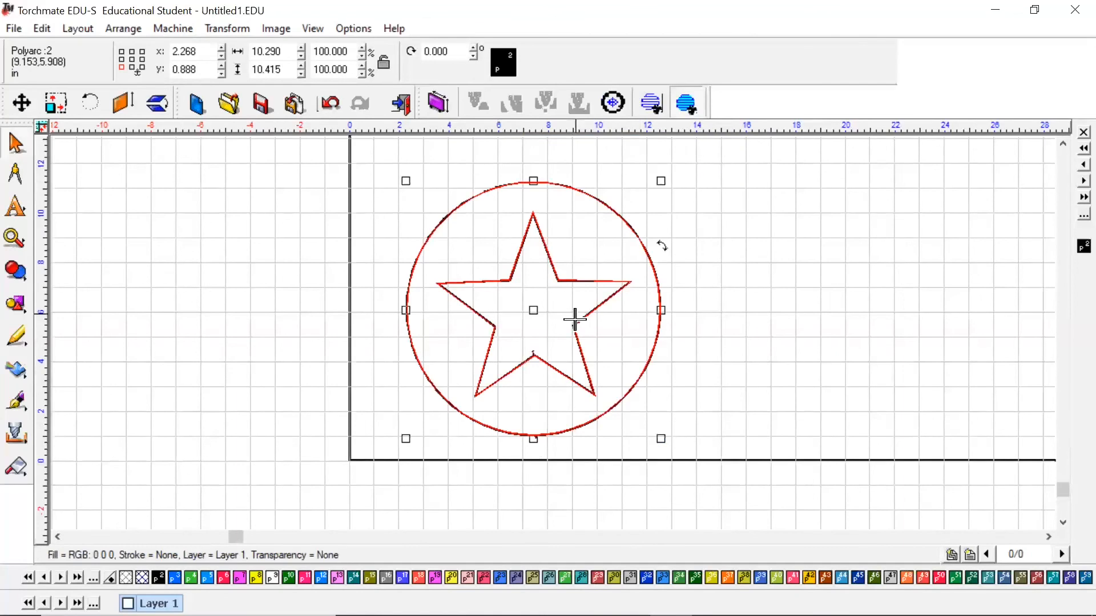
click(79, 29)
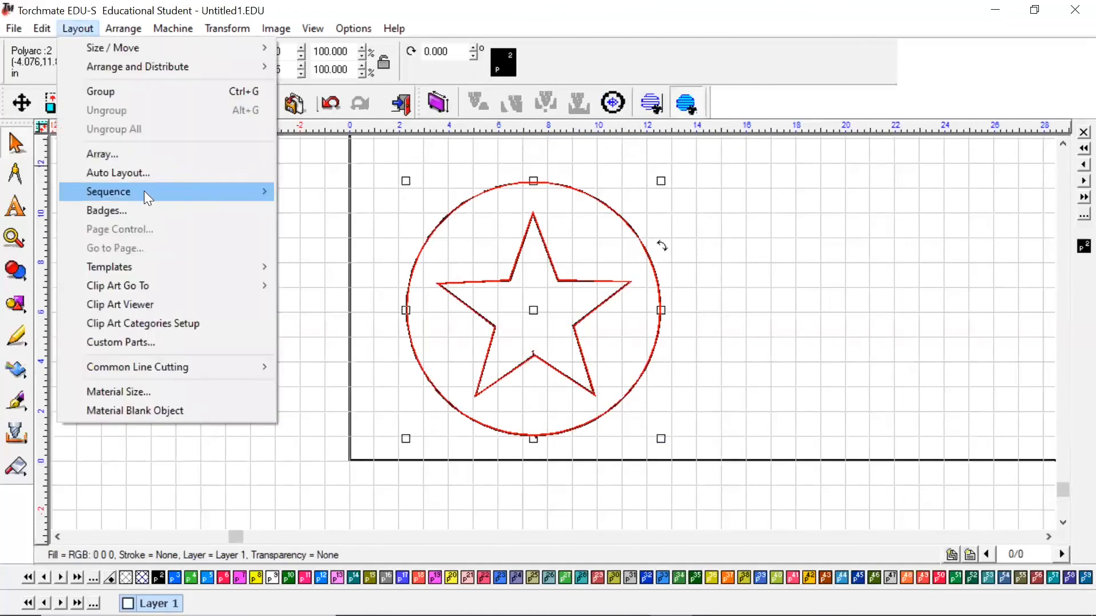
mouse_move(143, 190)
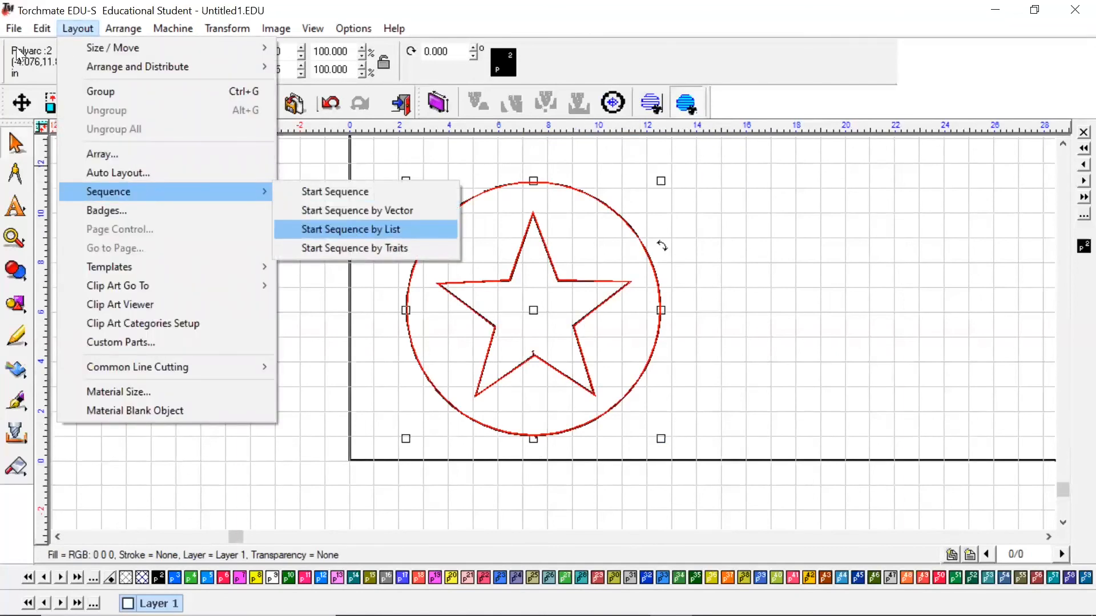
click(350, 228)
click(244, 254)
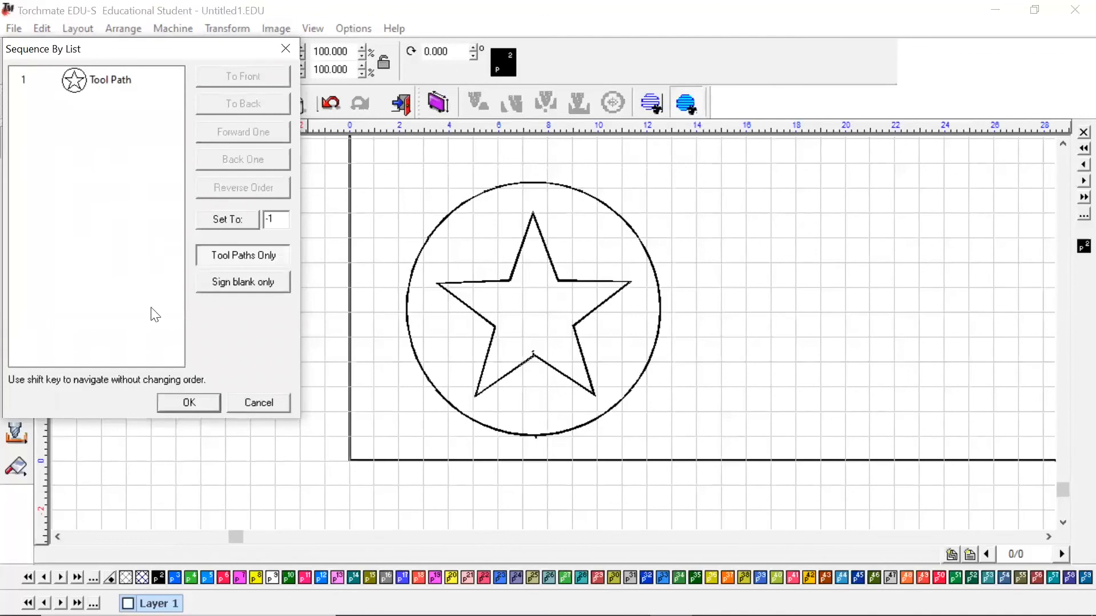
click(179, 408)
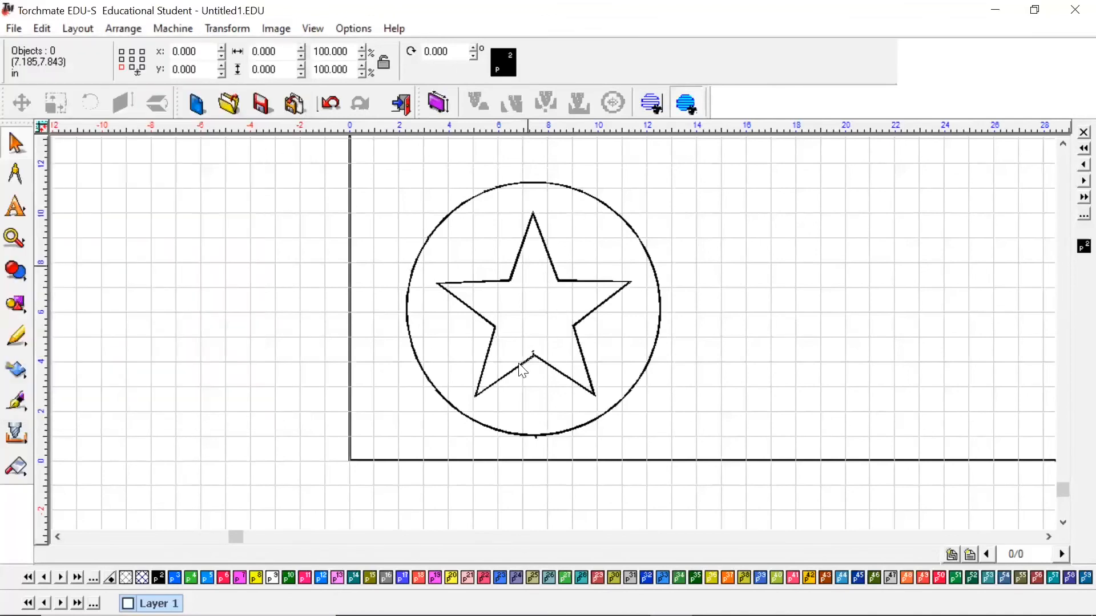